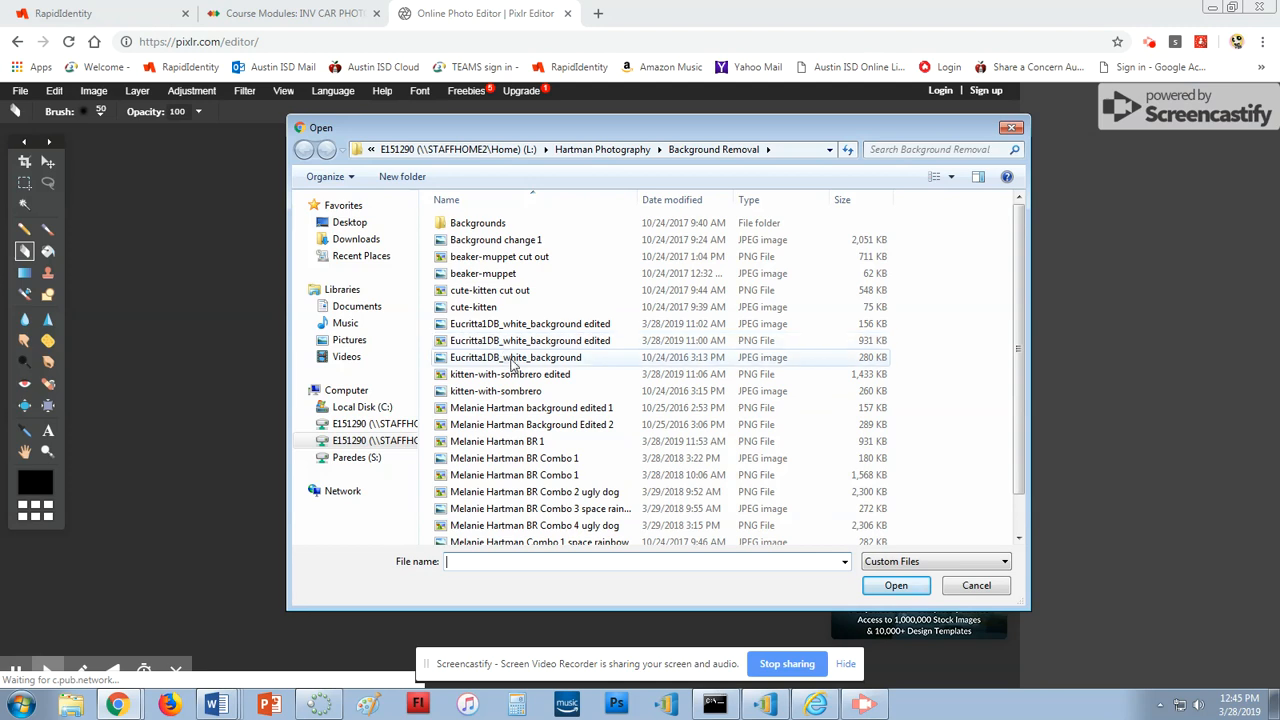
Open the Eucritta1DB_white_background lizard image and switch to the Magic Wand tool
double_click(512, 363)
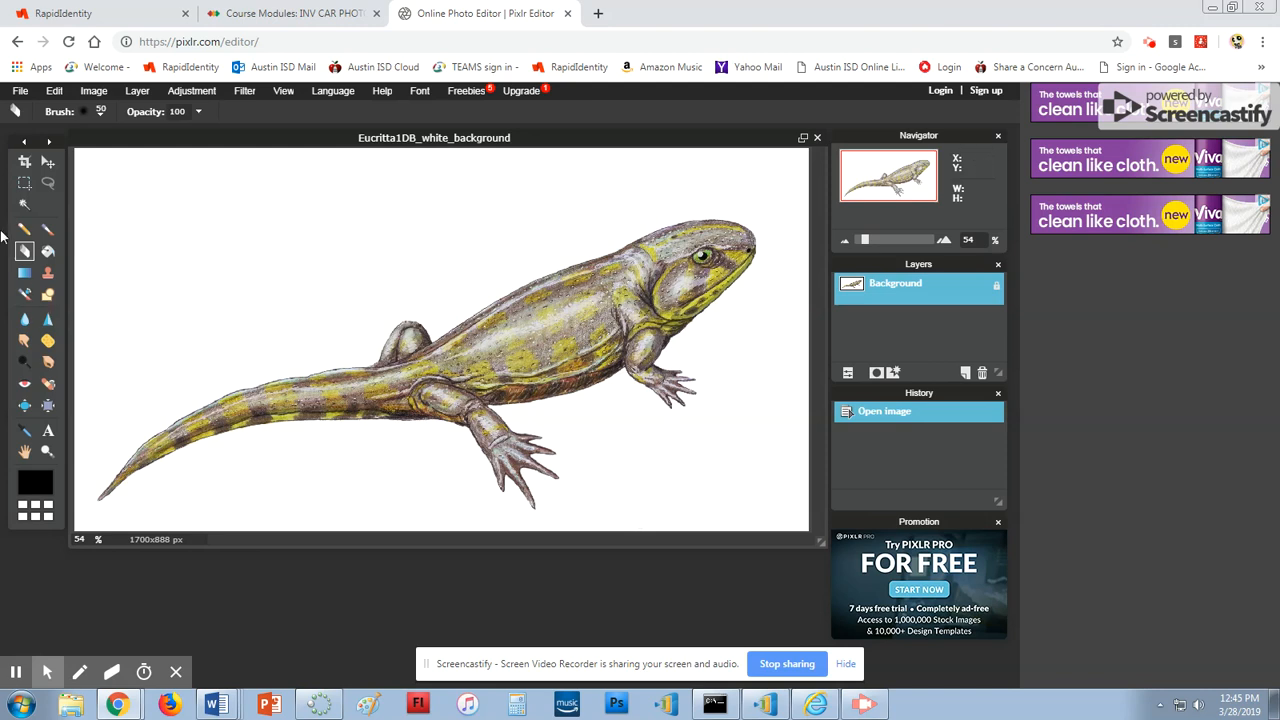
left_click(26, 206)
Magic-wand the white background, invert the selection, and copy-paste the lizard onto Layer 1
left_click(275, 269)
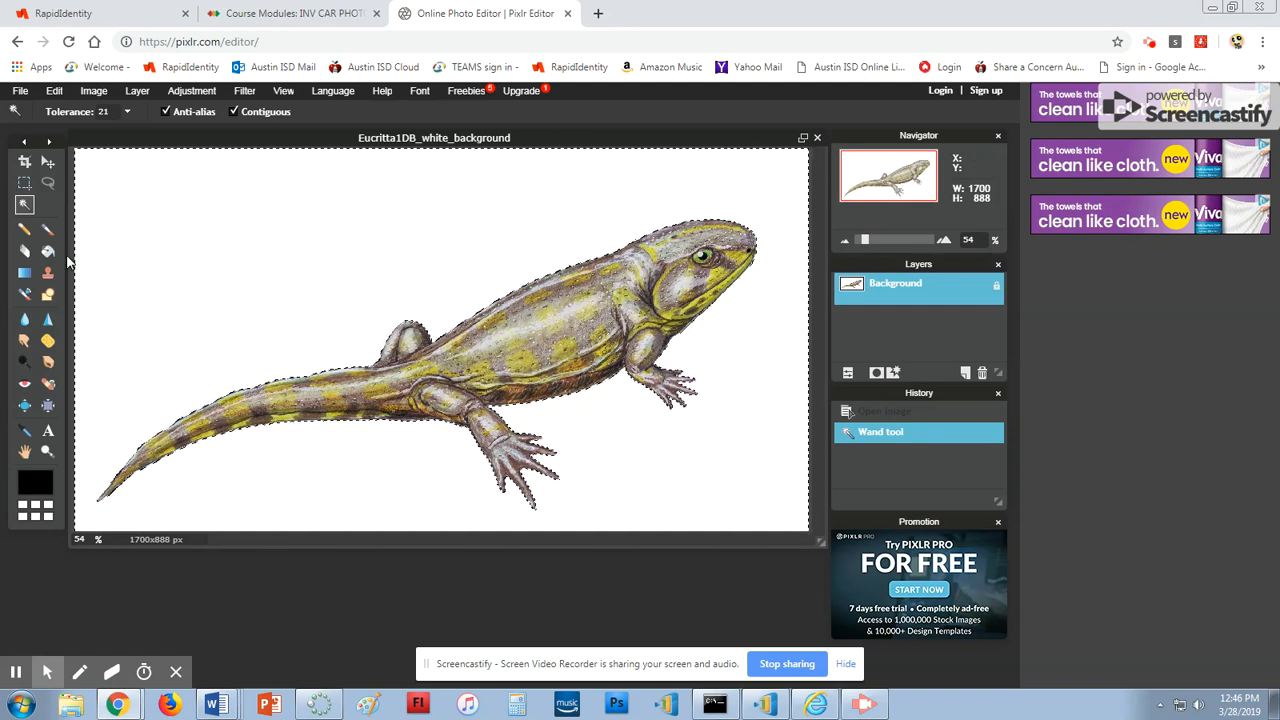
left_click(55, 91)
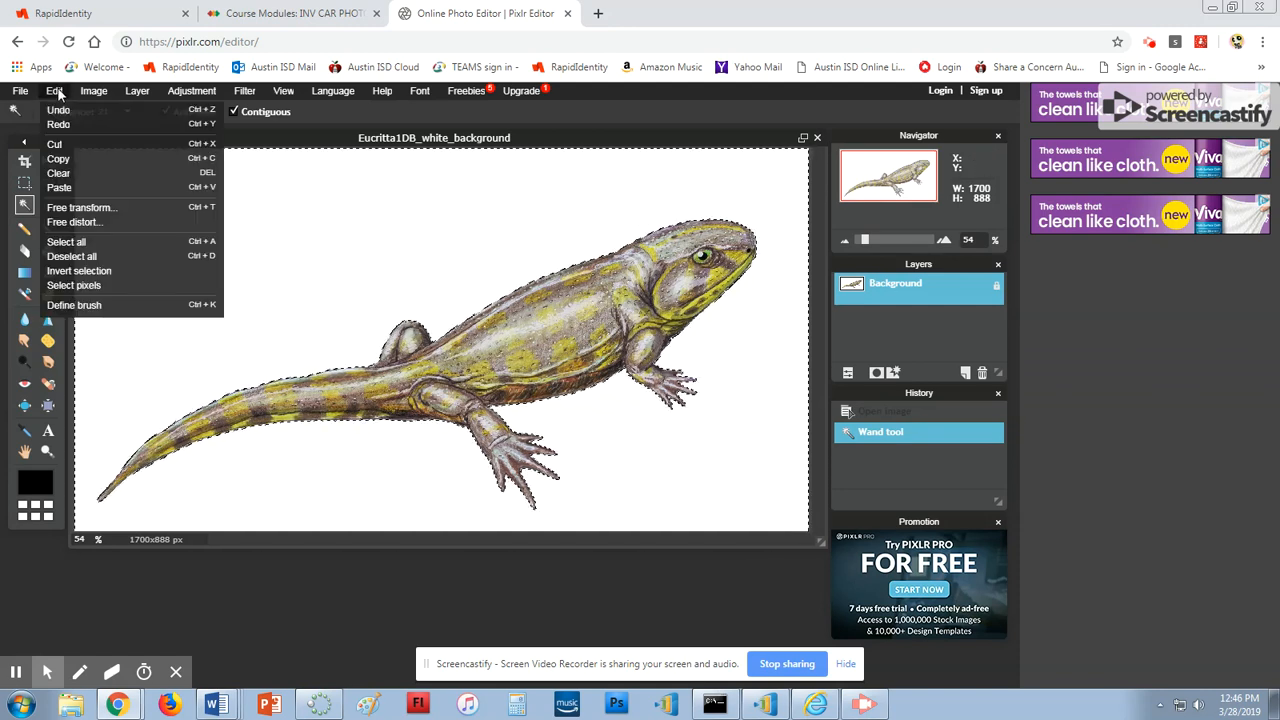
left_click(98, 270)
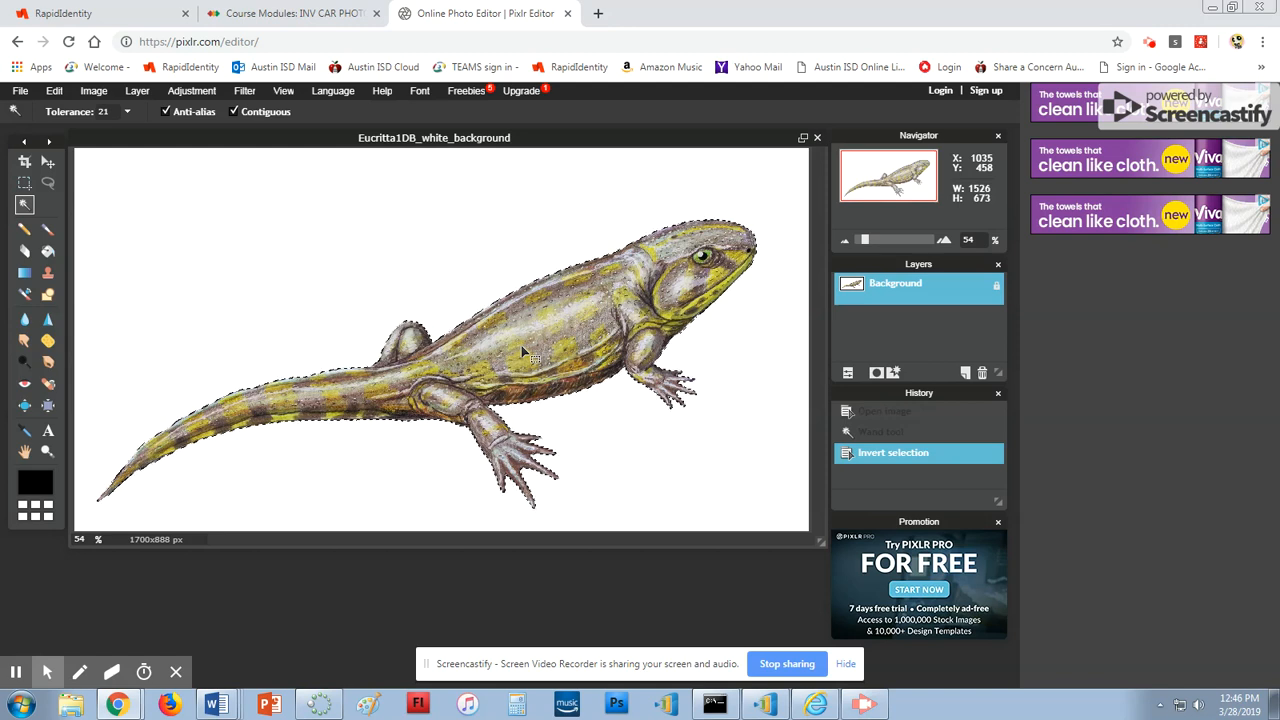
left_click(55, 92)
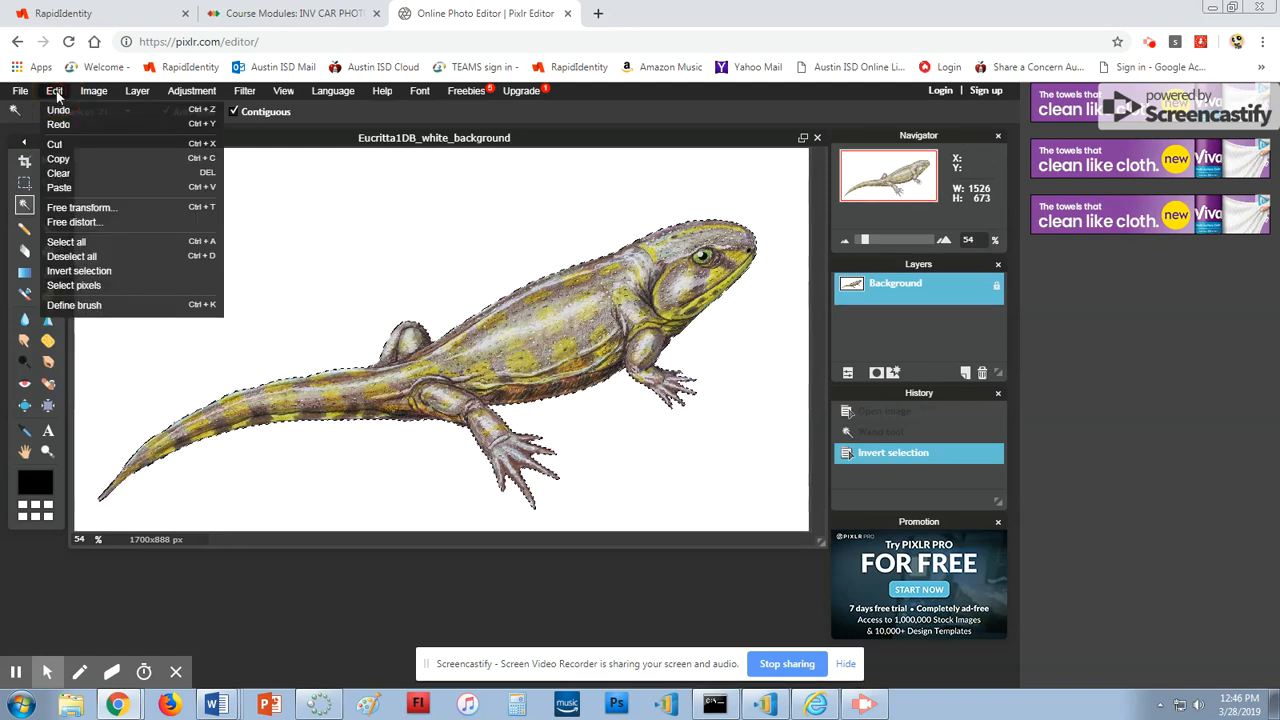
left_click(71, 161)
left_click(54, 92)
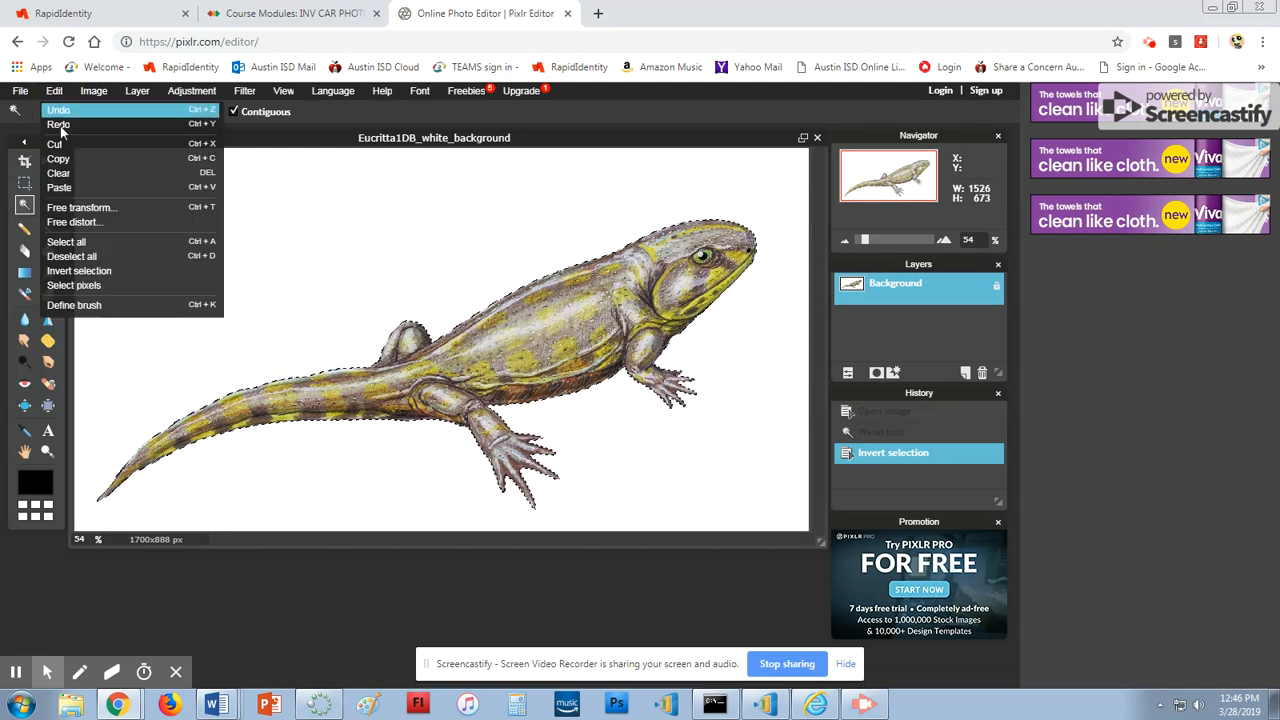
left_click(59, 187)
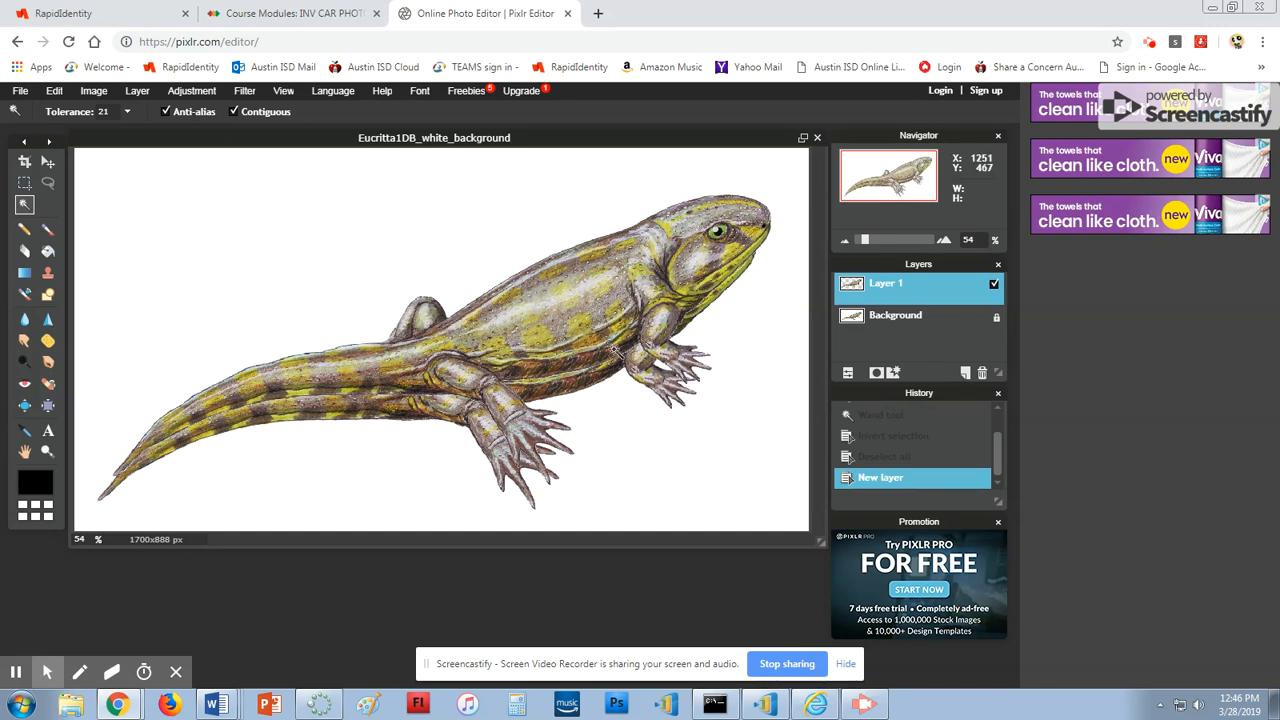
Unlock and delete the white Background layer, leaving the lizard on transparency
left_click(937, 327)
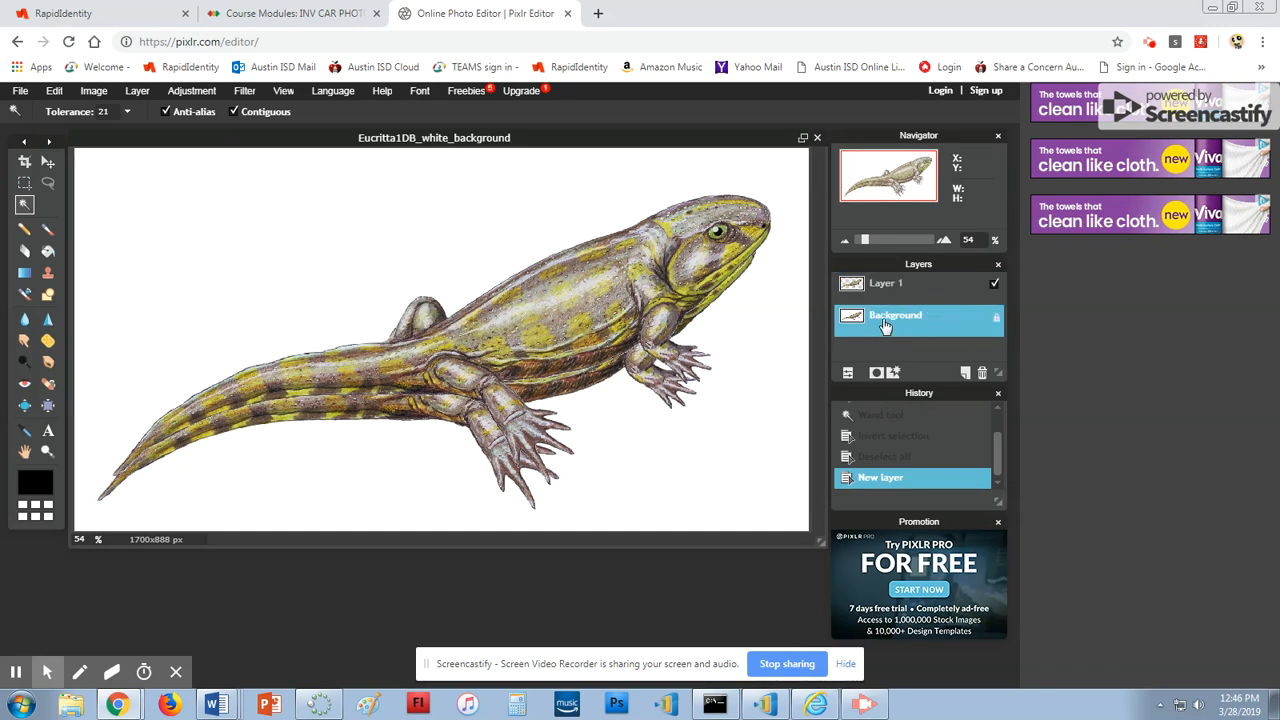
double_click(998, 322)
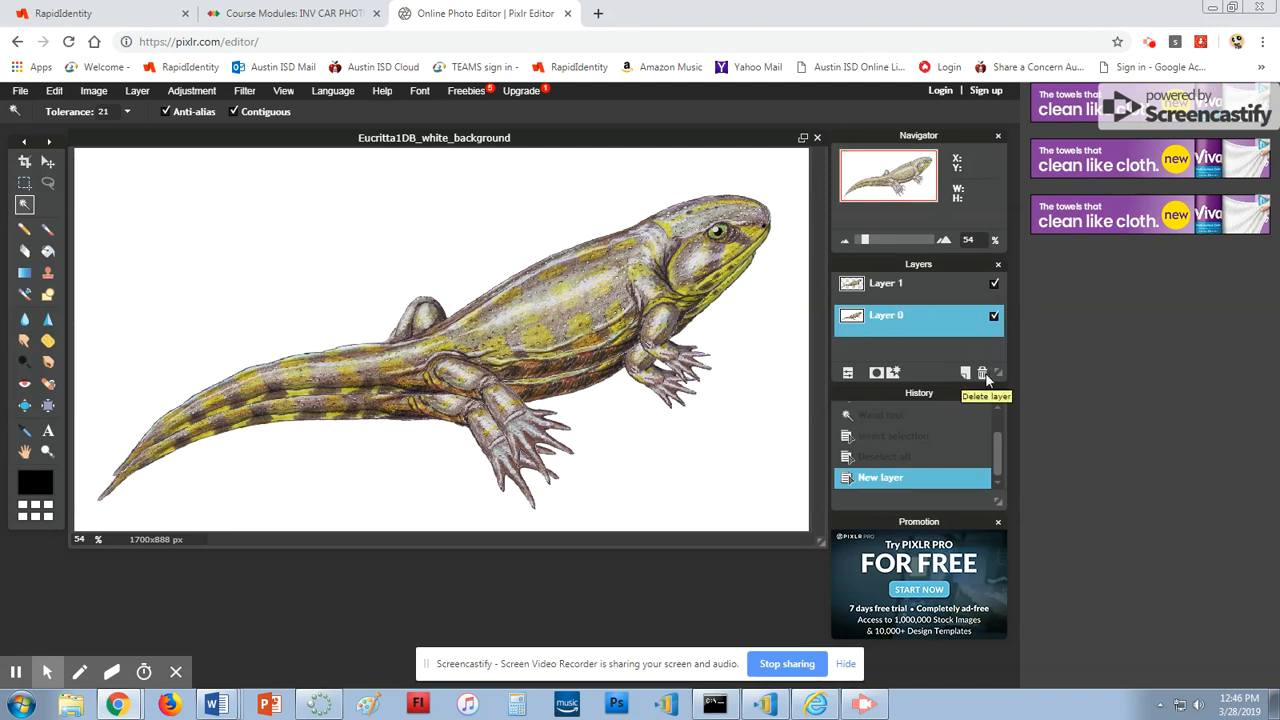
left_click(981, 372)
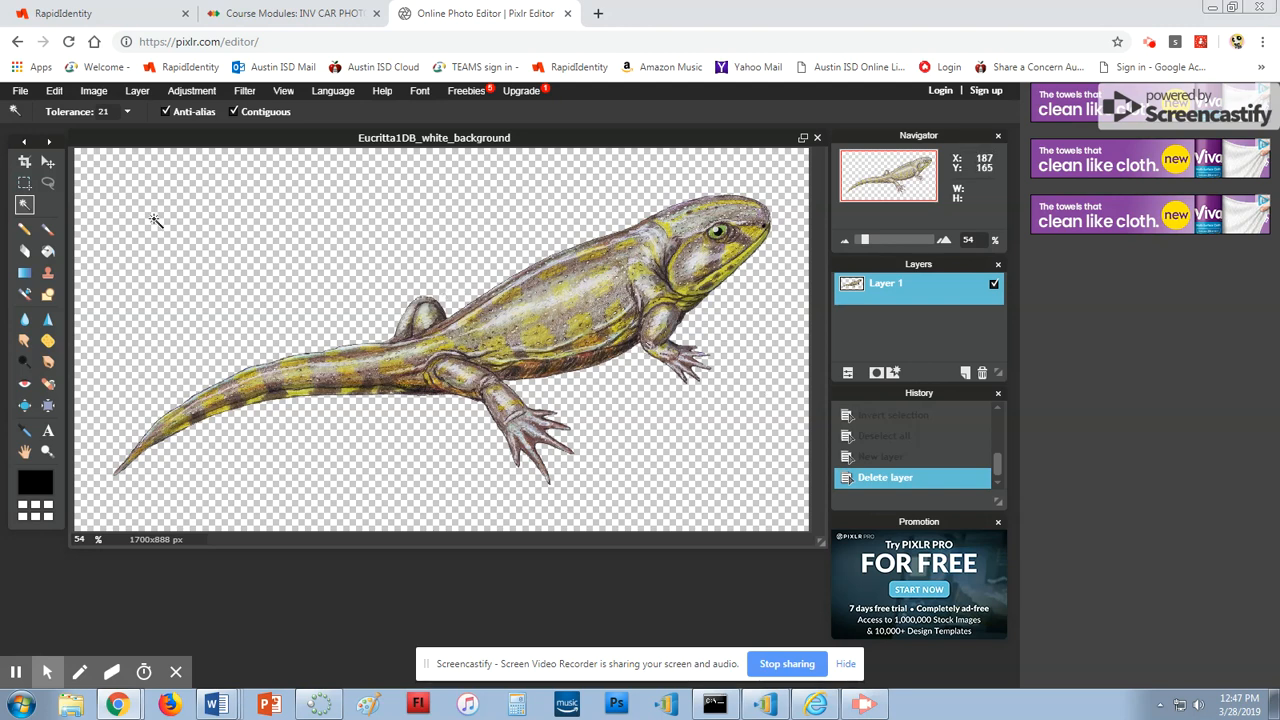
left_click(20, 90)
Save the lizard under a new name as PNG (Transparent) in the Background Removal folder
left_click(38, 164)
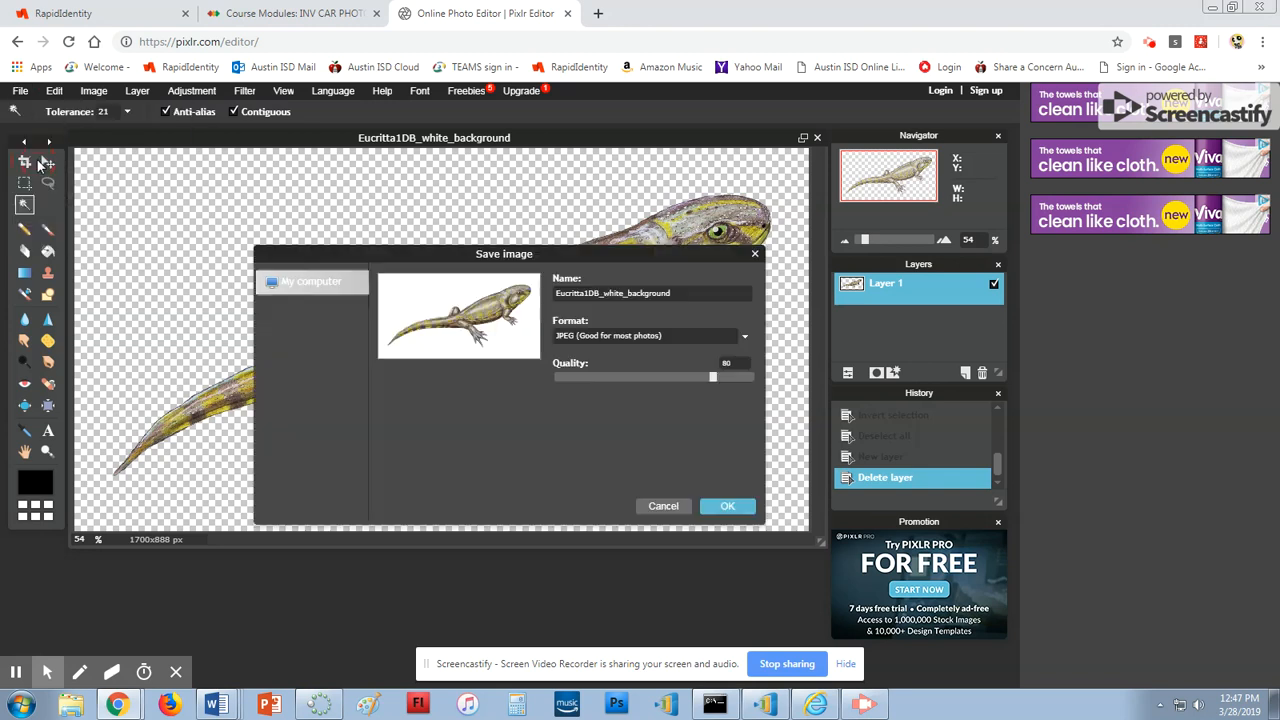
left_click(607, 294)
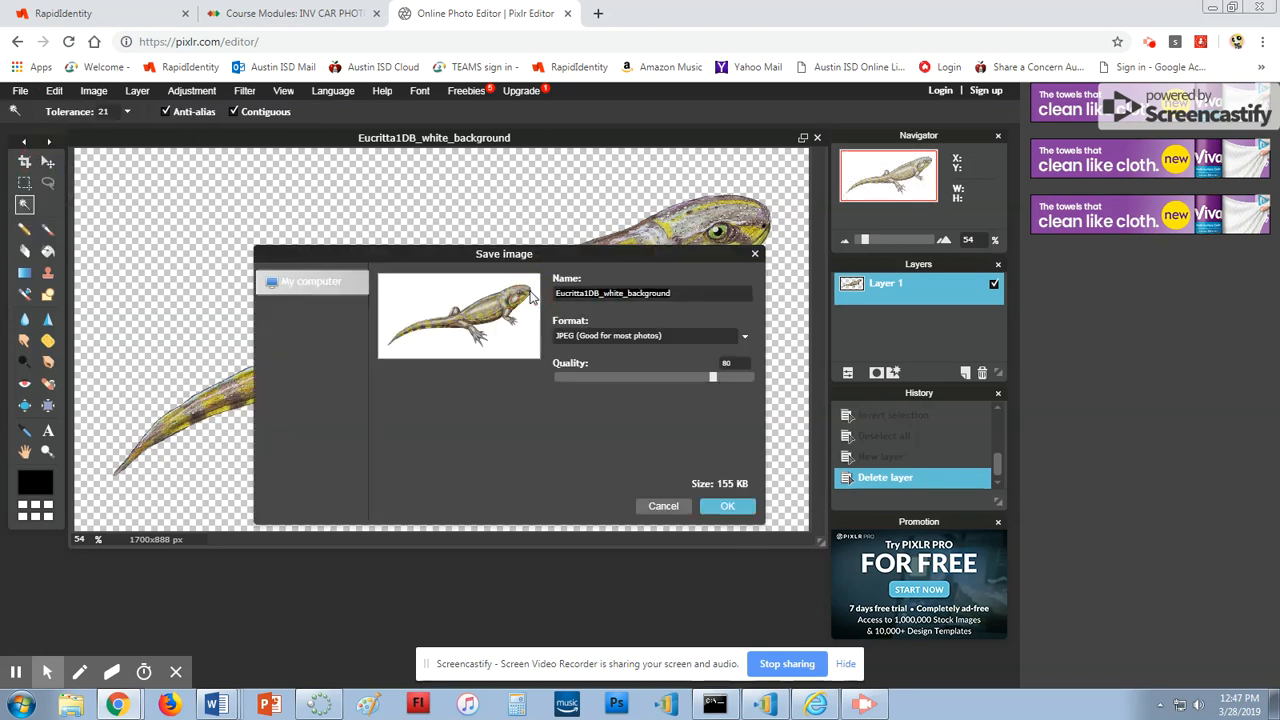
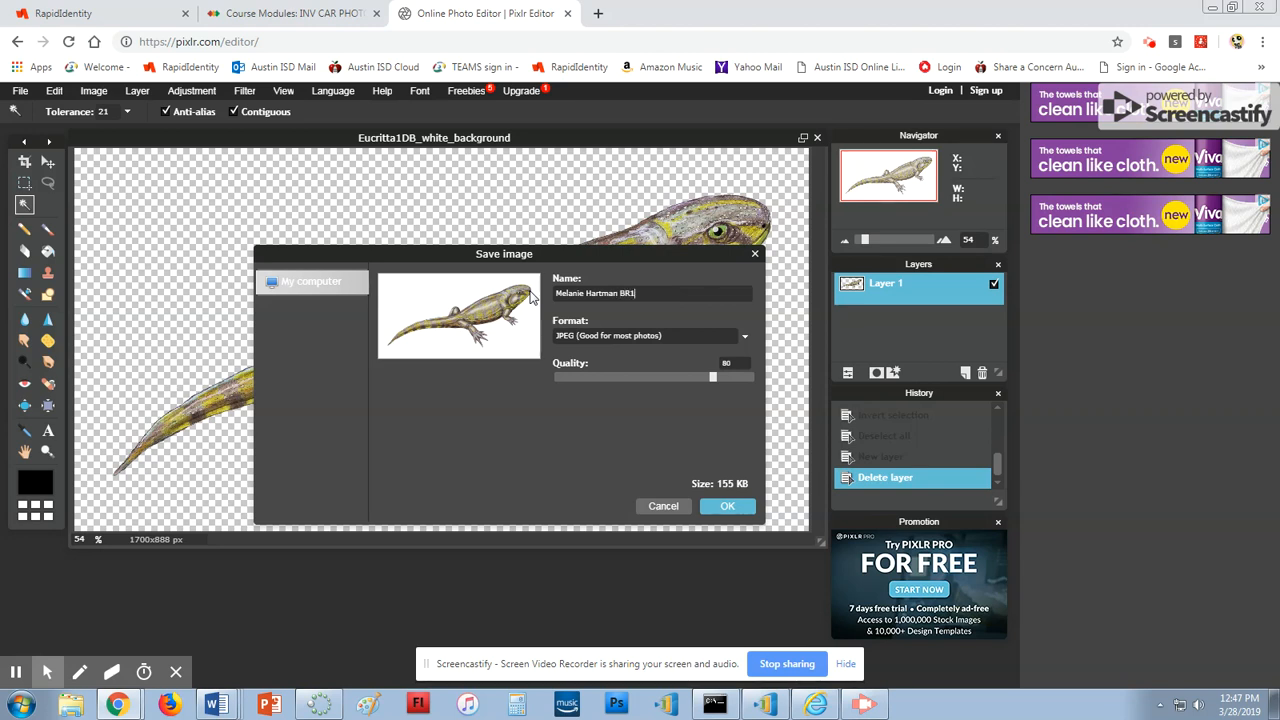
left_click(600, 340)
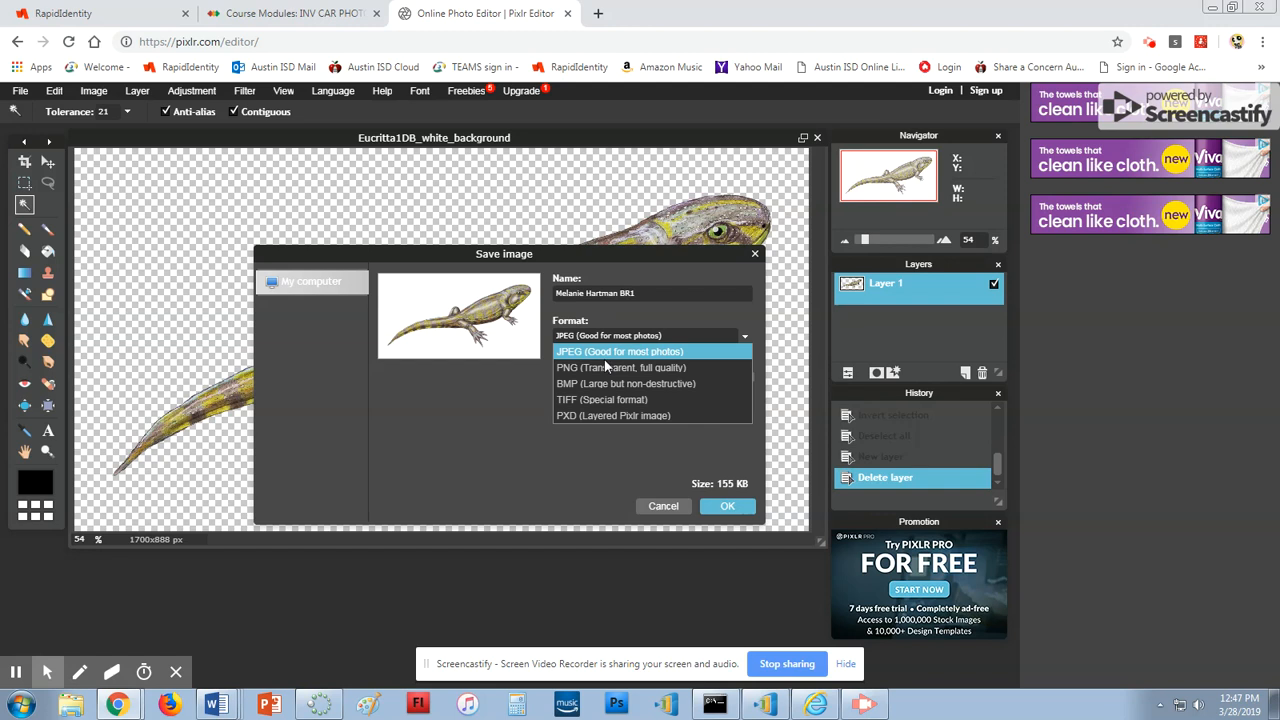
left_click(605, 367)
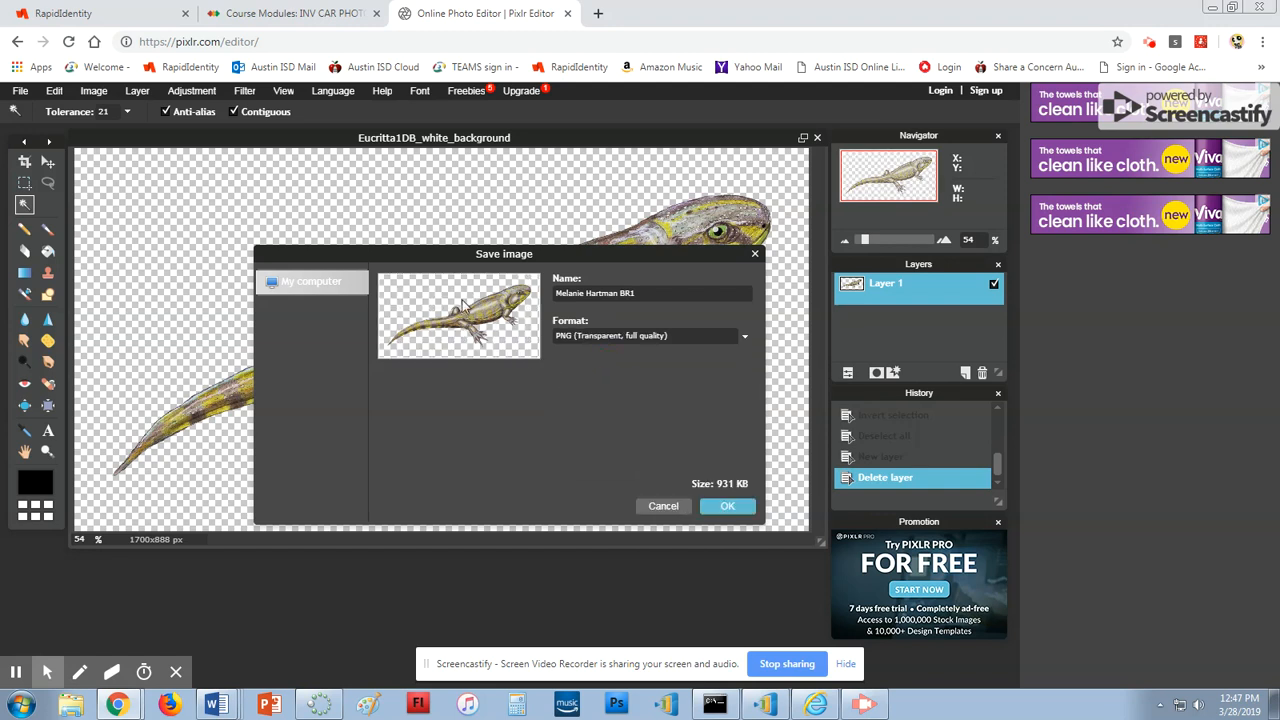
left_click(591, 338)
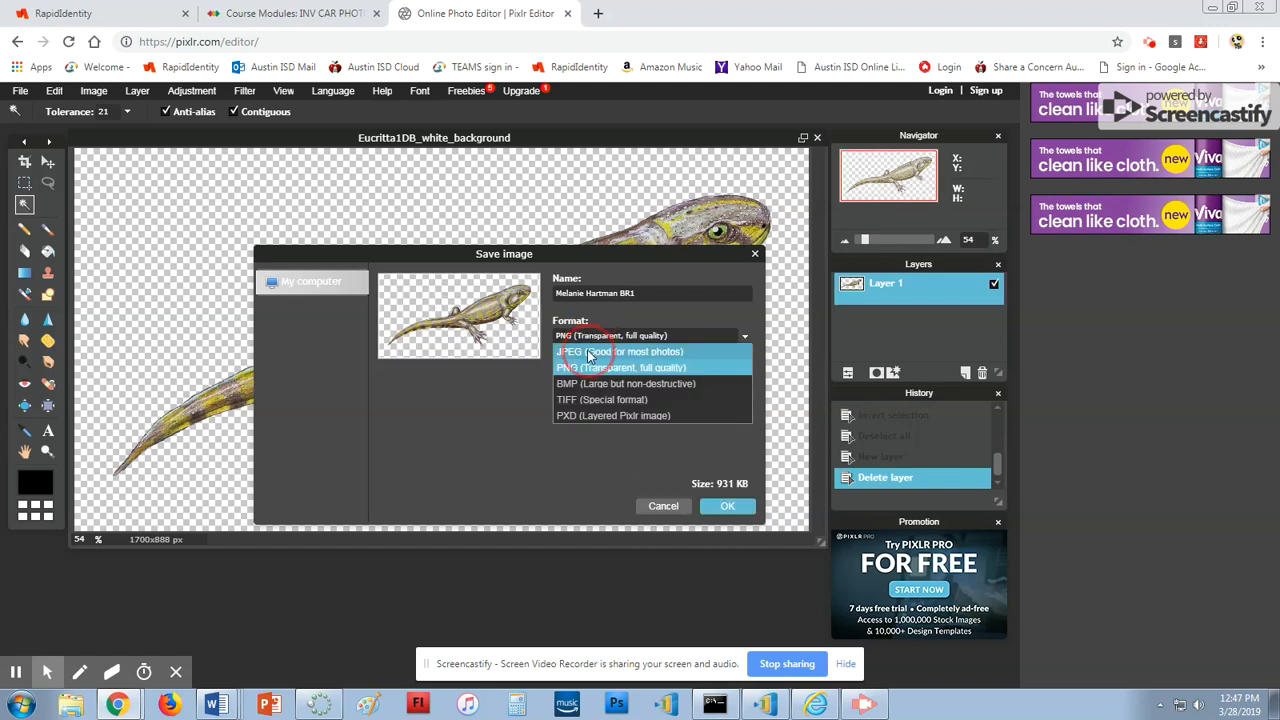
left_click(598, 350)
left_click(568, 338)
left_click(584, 367)
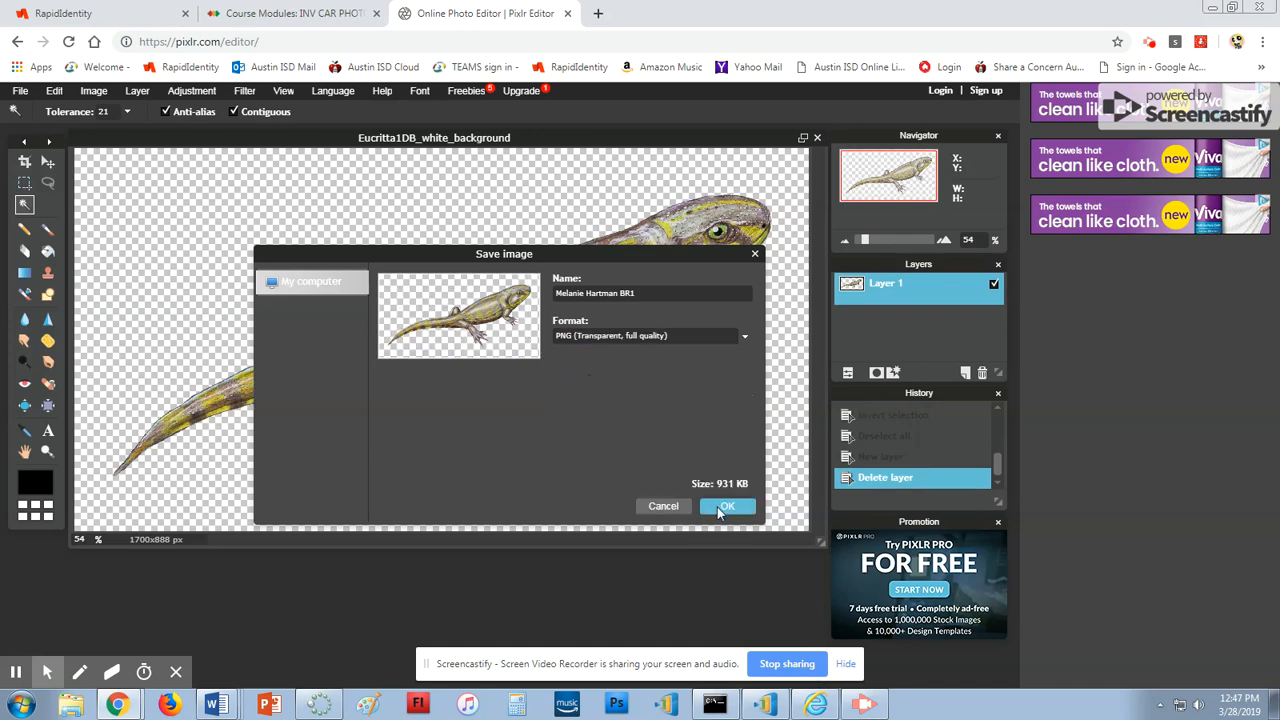
left_click(722, 507)
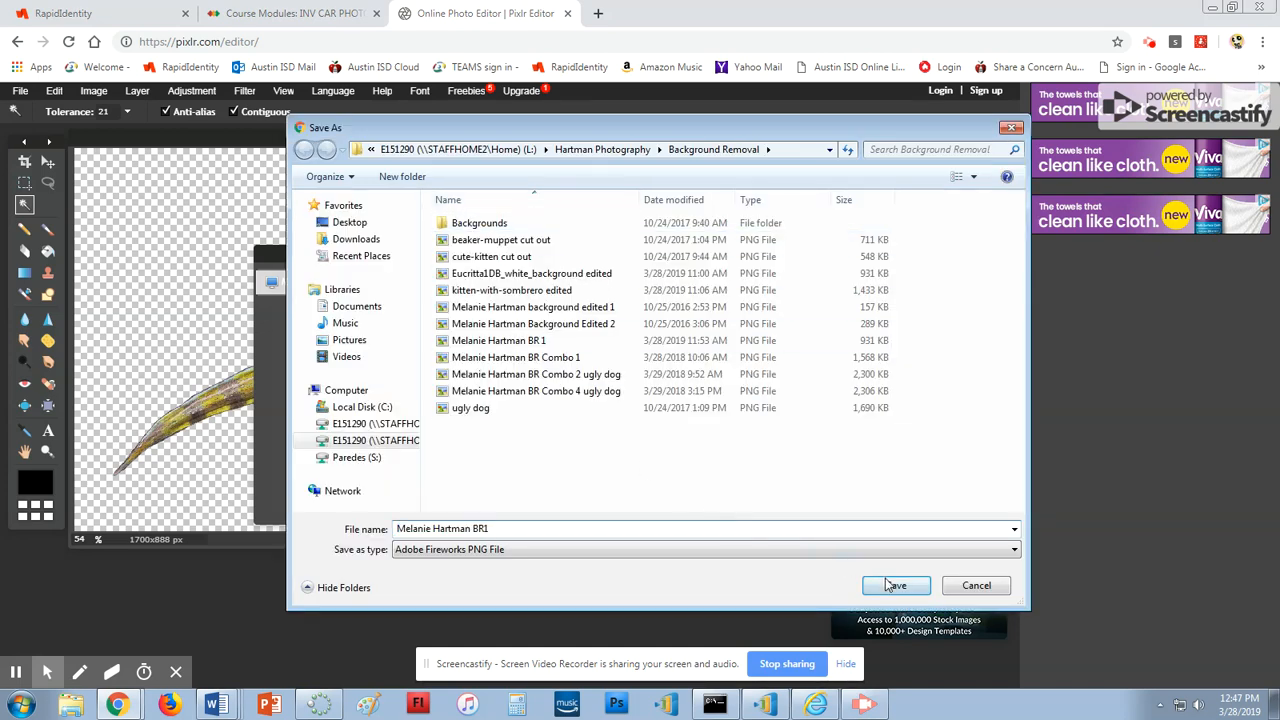
left_click(893, 585)
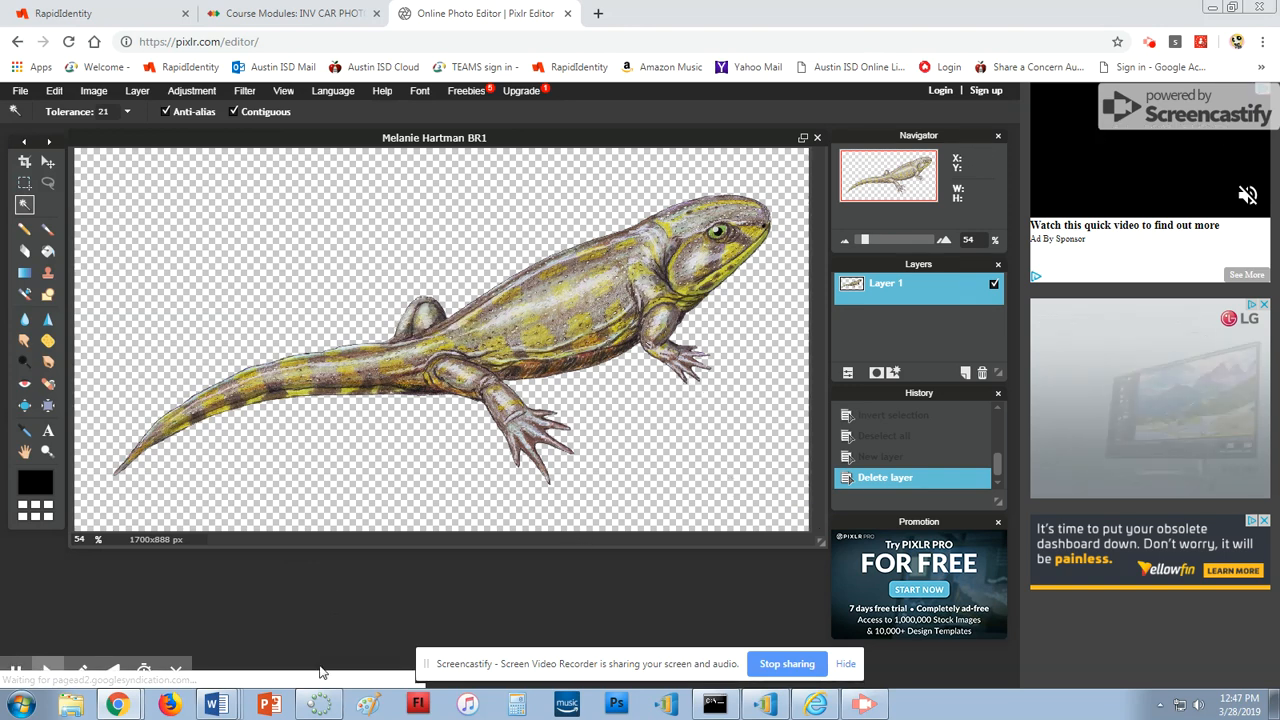
left_click(216, 704)
Insert the Eucritta1DB_white_background edited JPEG onto Word's blue page and deselect it
left_click(186, 592)
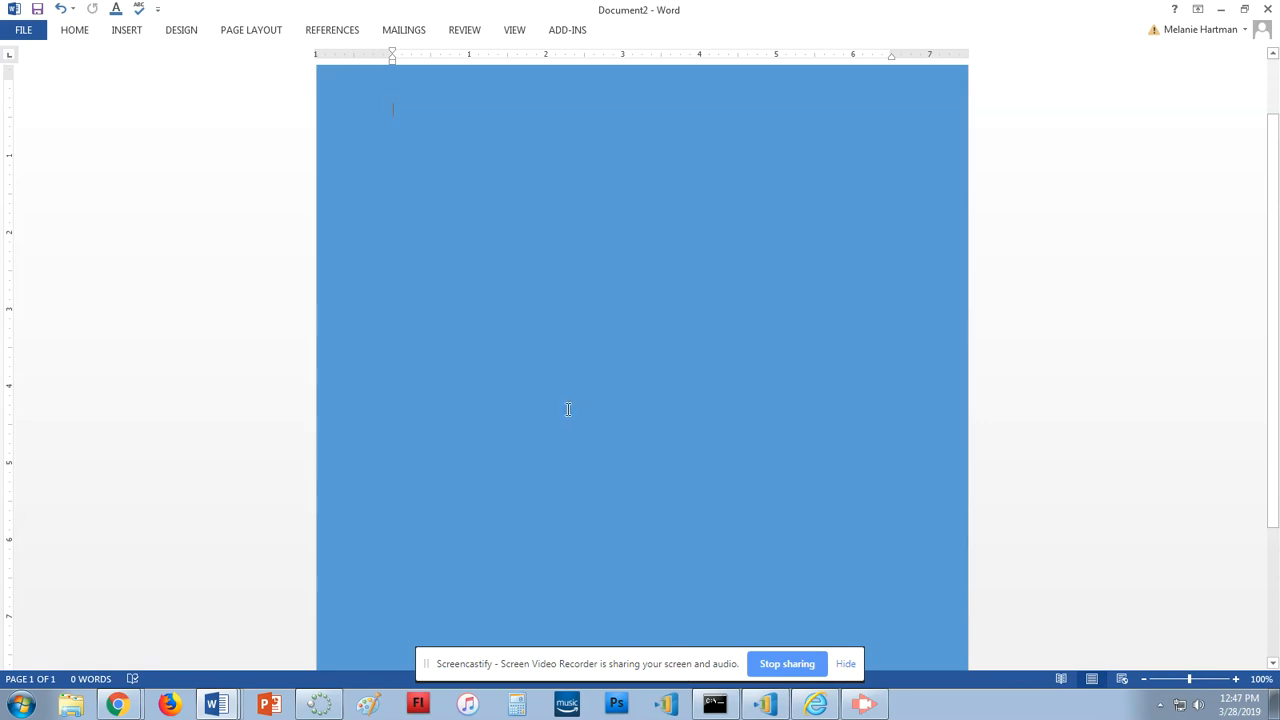
left_click(120, 30)
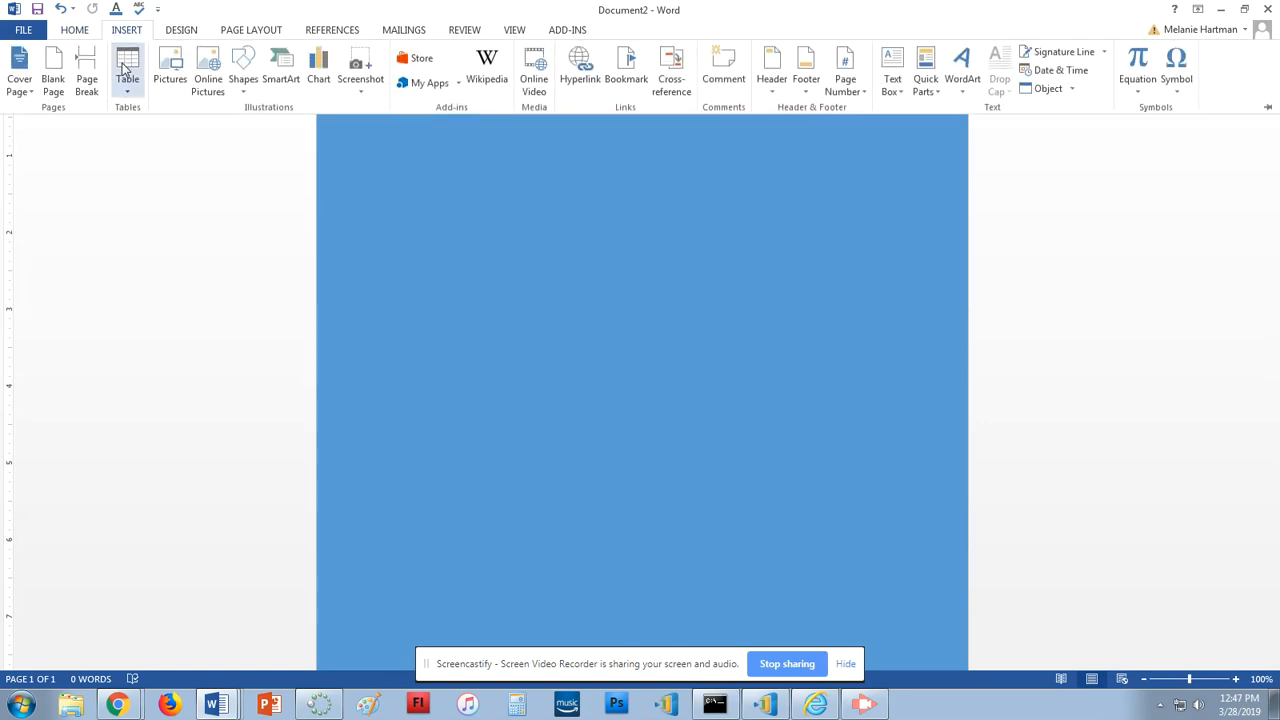
left_click(164, 76)
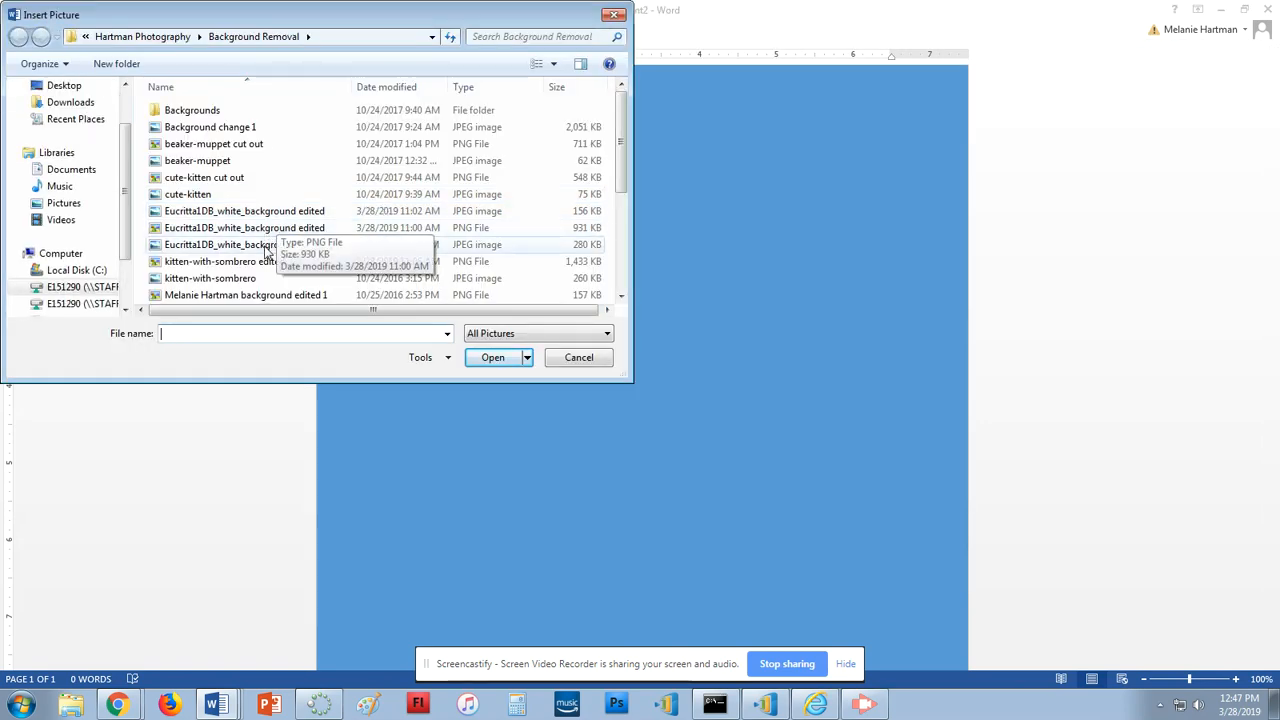
left_click(268, 246)
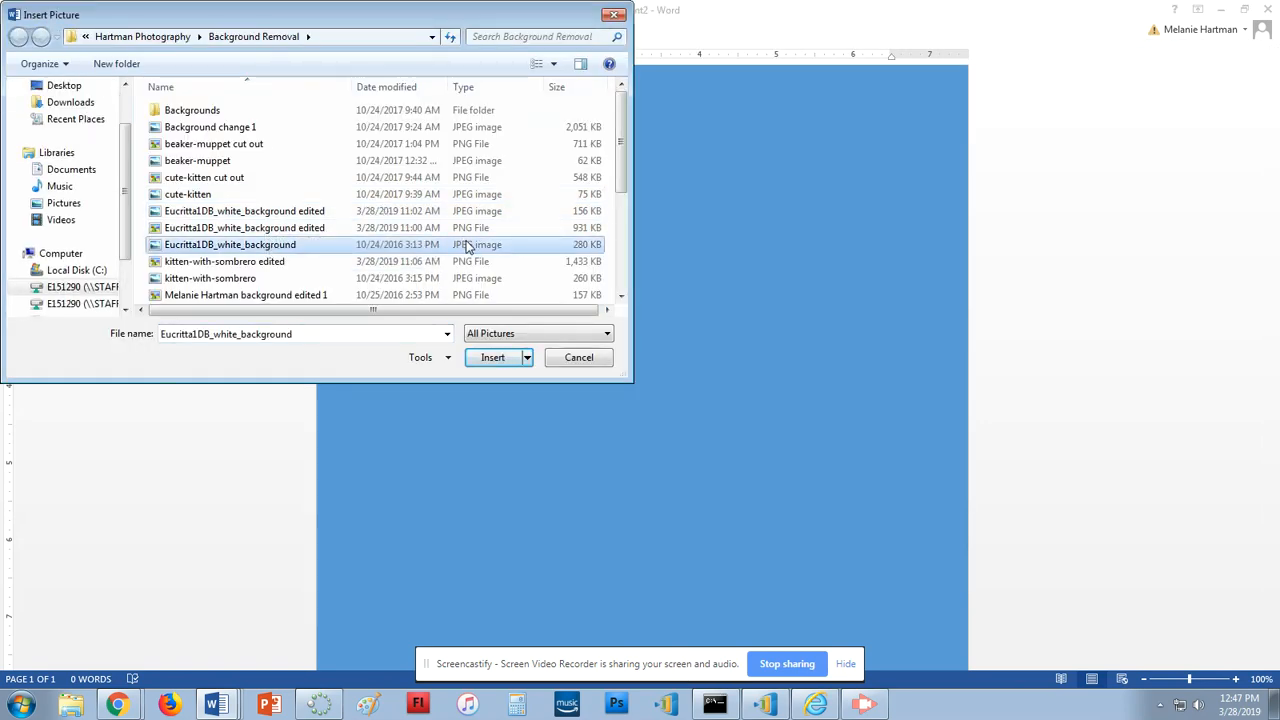
left_click(340, 213)
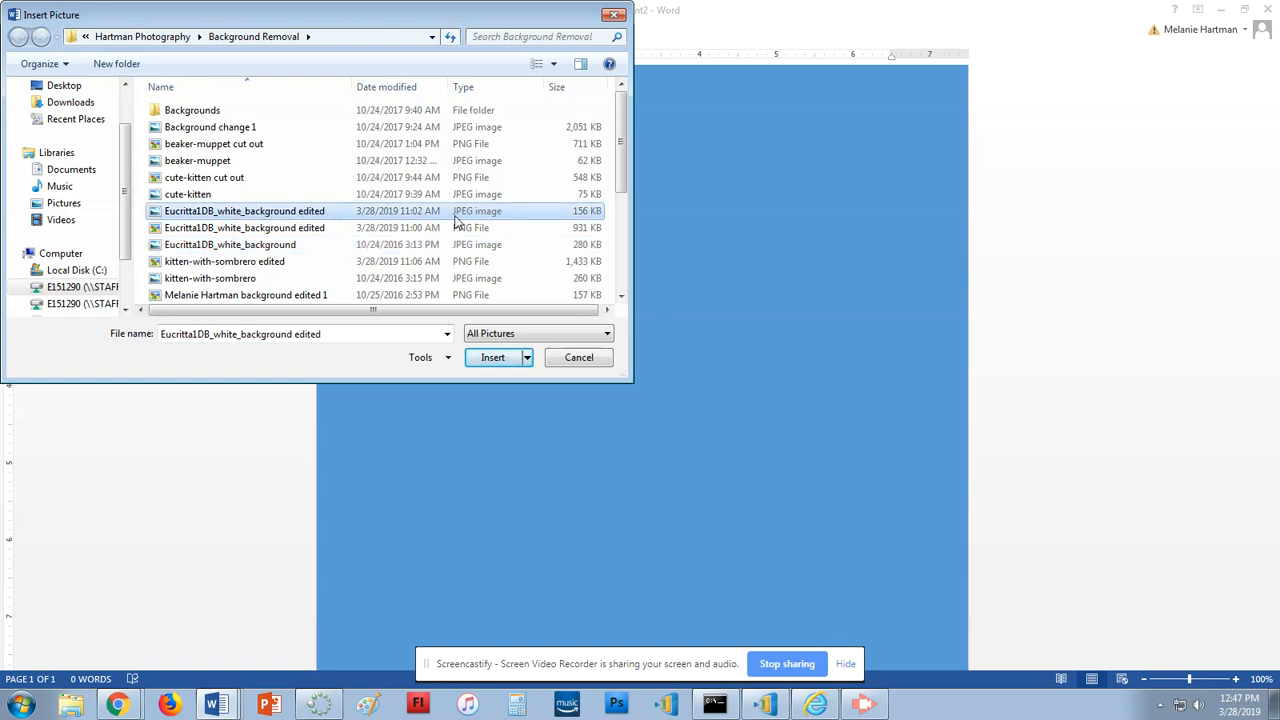
left_click(492, 358)
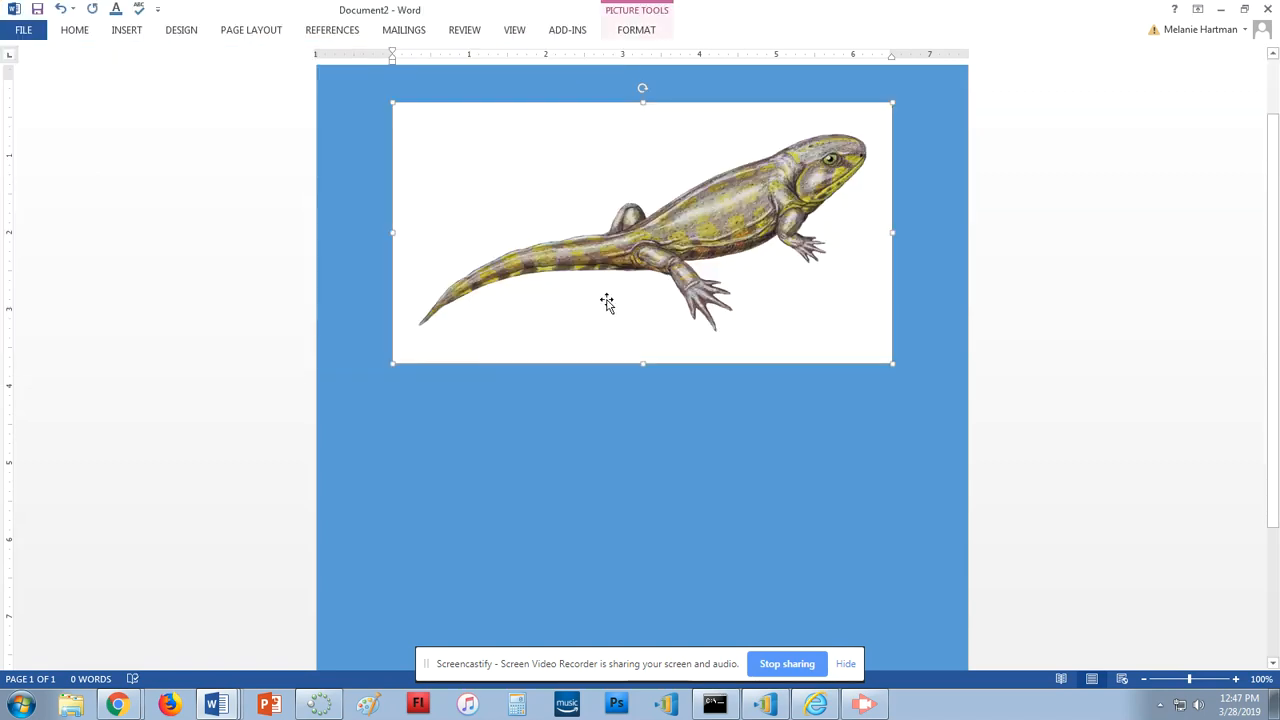
left_click(900, 338)
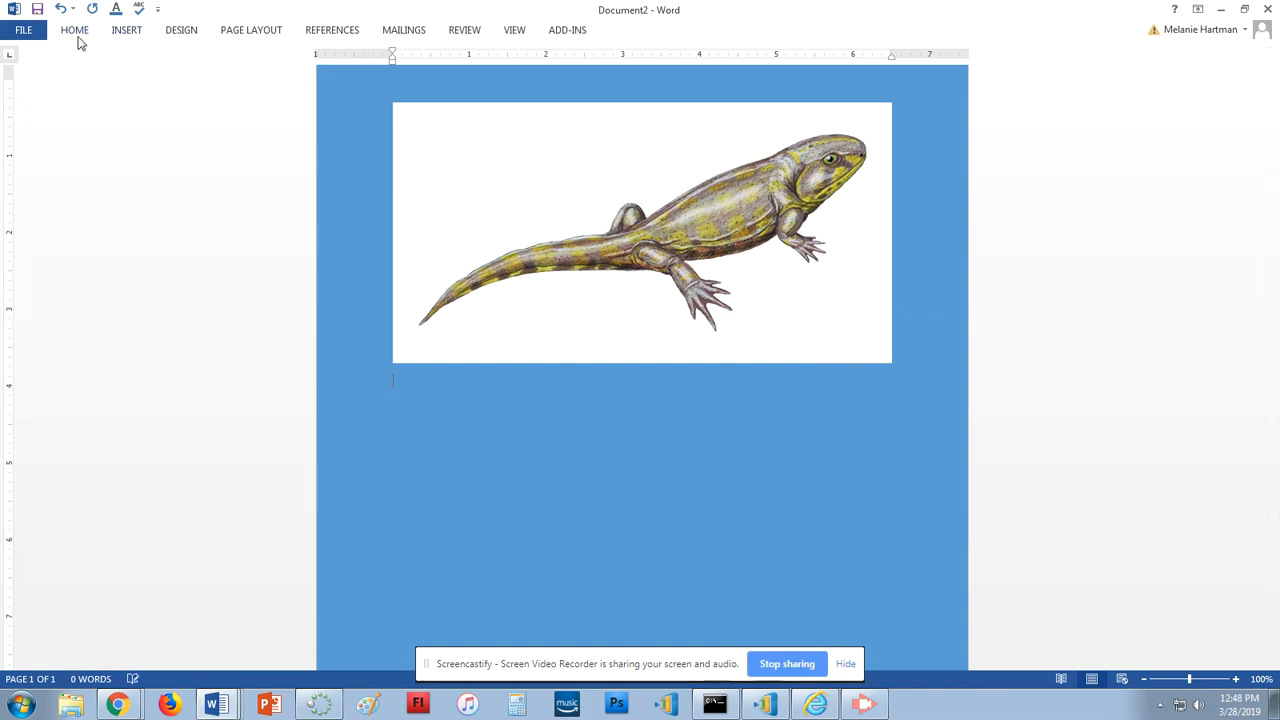
left_click(125, 31)
Insert the edited PNG lizard below the first so the blue page shows through
left_click(169, 72)
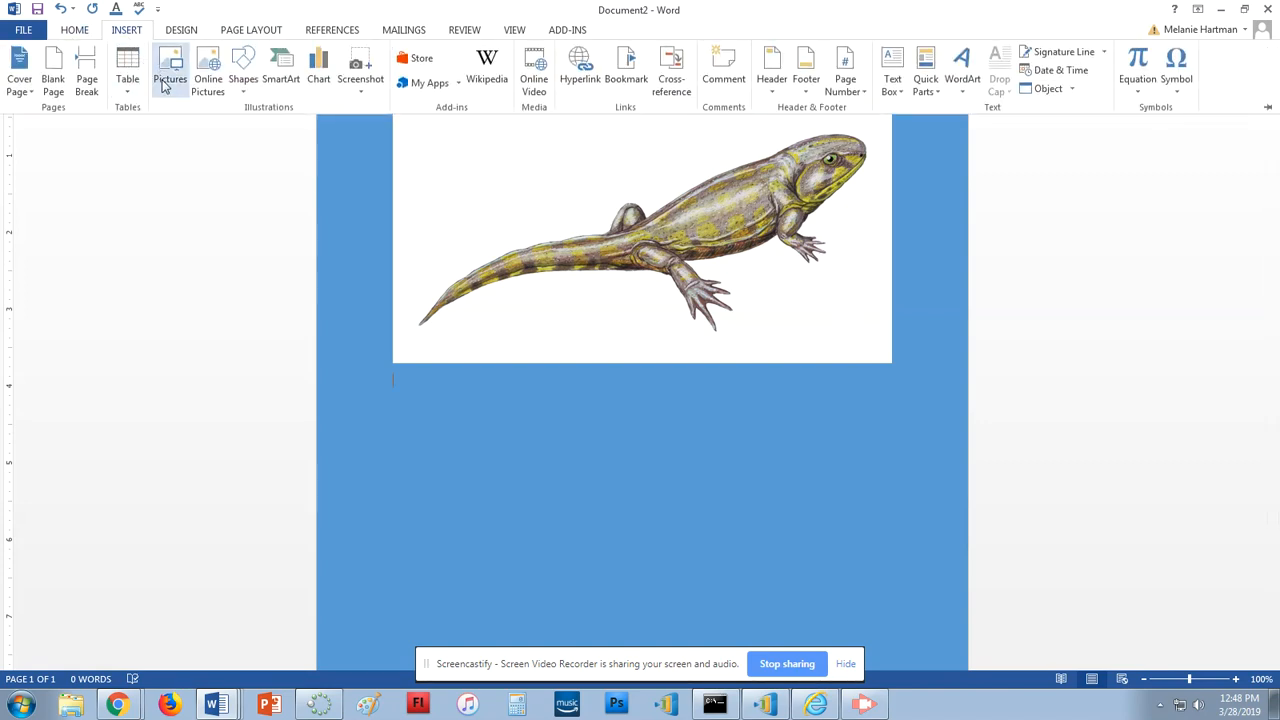
left_click(295, 228)
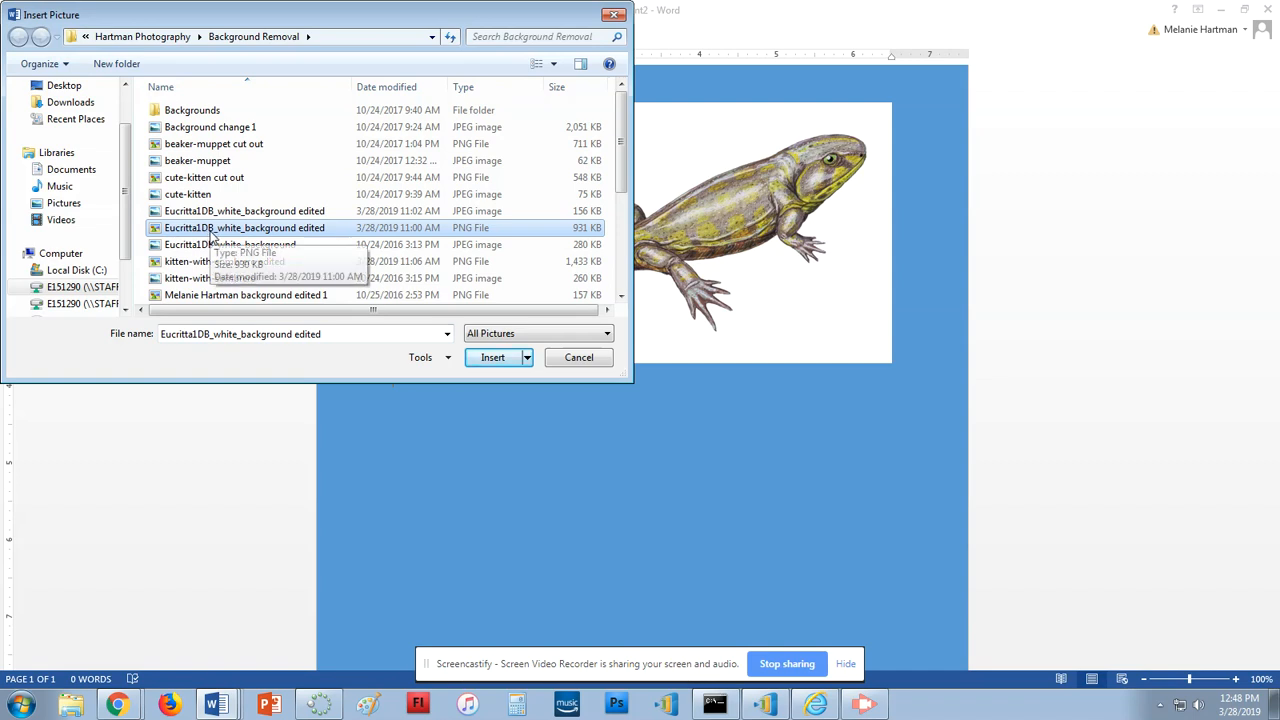
left_click(492, 357)
left_click(845, 519)
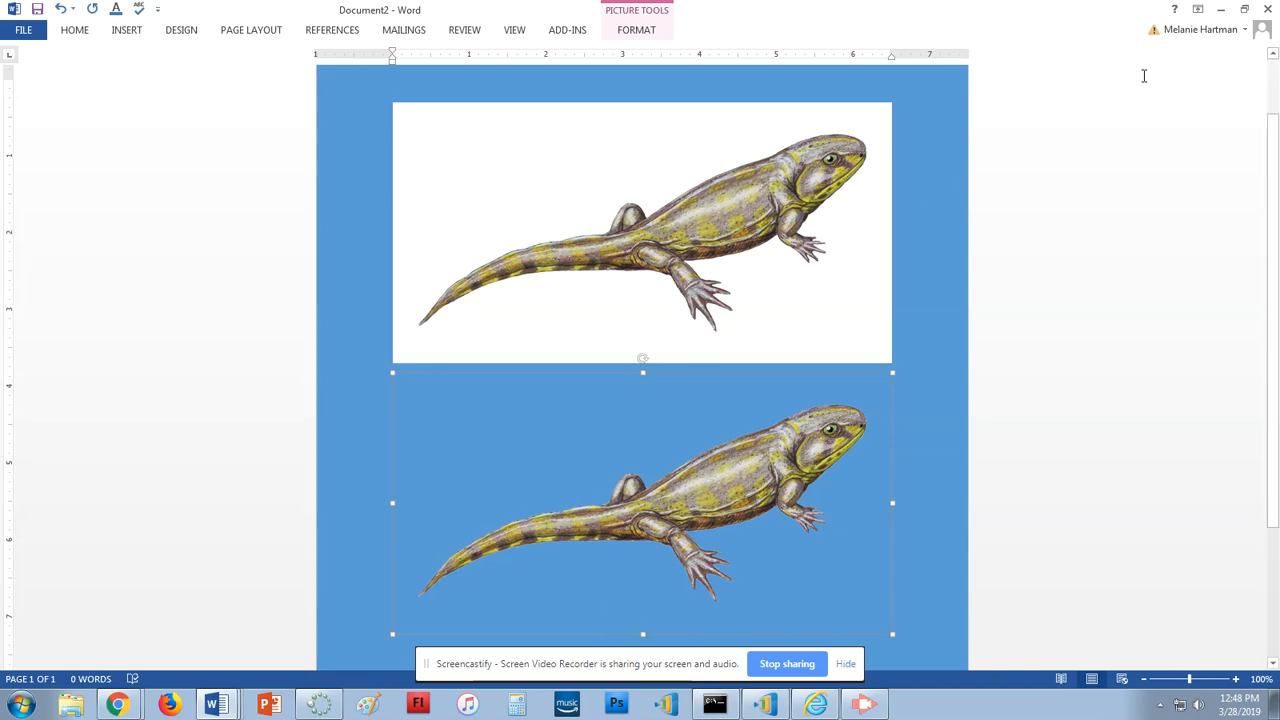
left_click(120, 705)
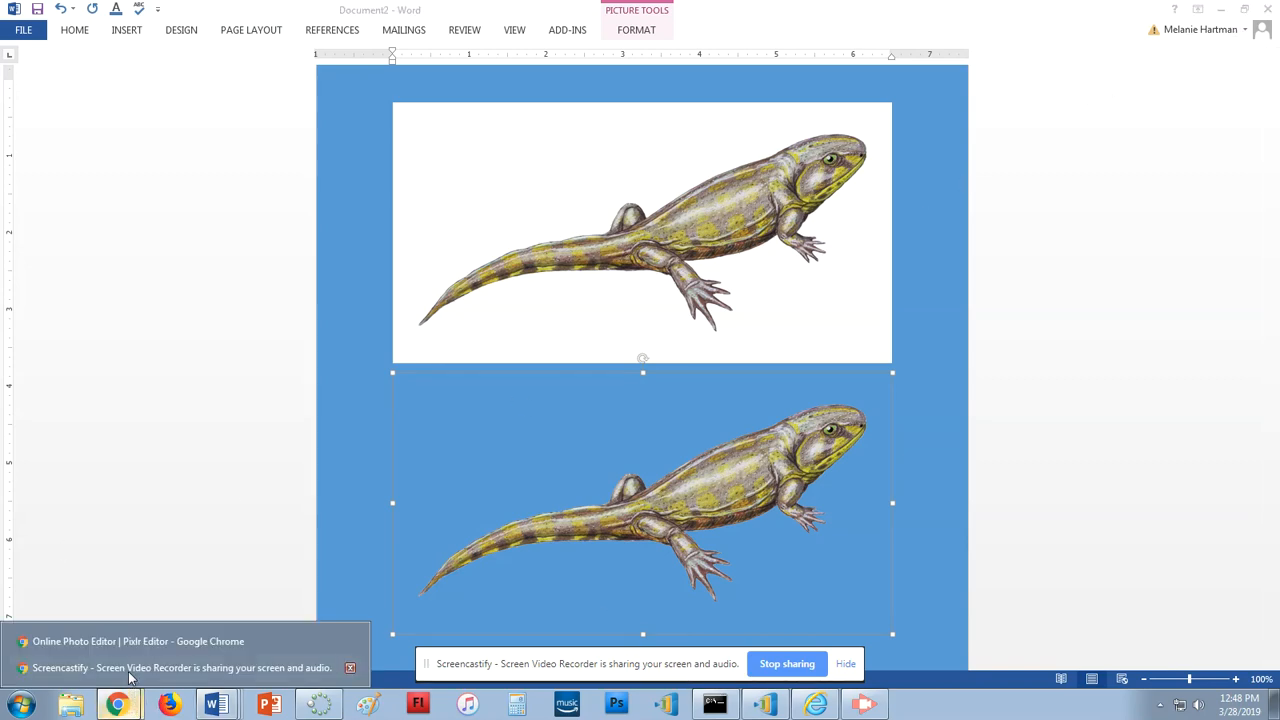
Back in Pixlr, close the lizard image without saving changes
left_click(140, 641)
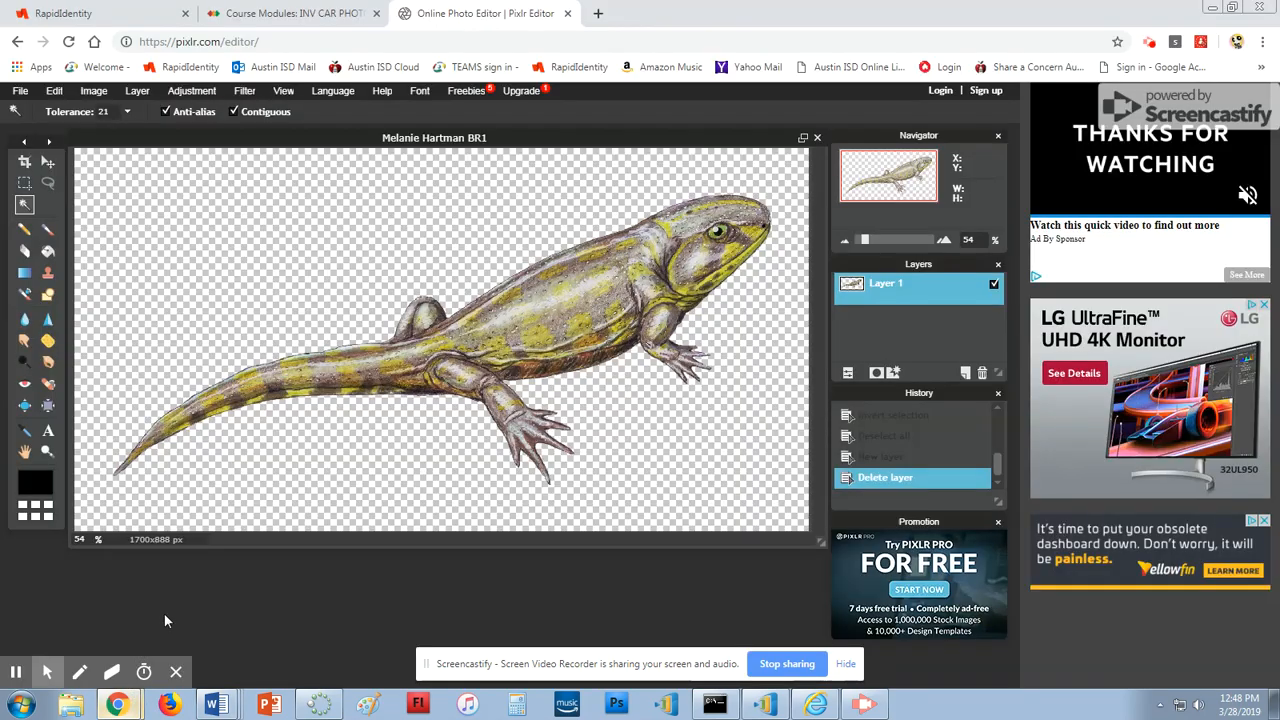
left_click(818, 138)
left_click(517, 417)
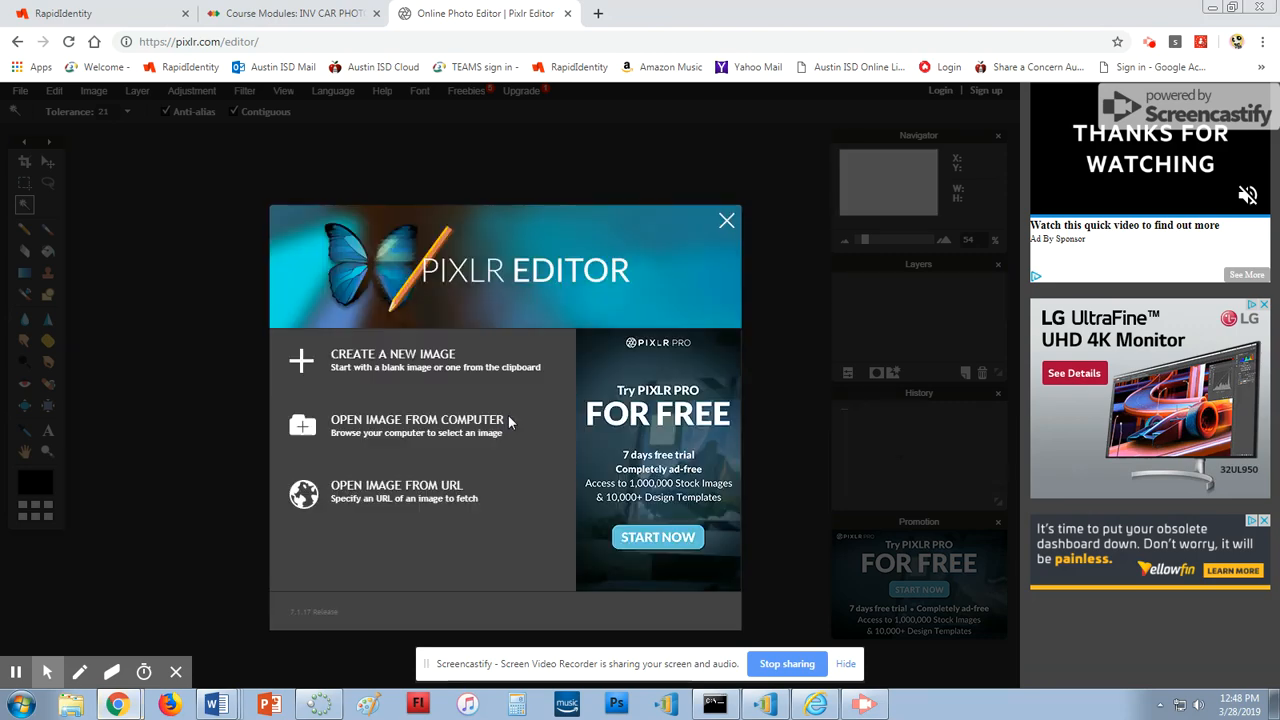
Open kitten-with-sombrero from the computer and magic-wand its white background
left_click(410, 432)
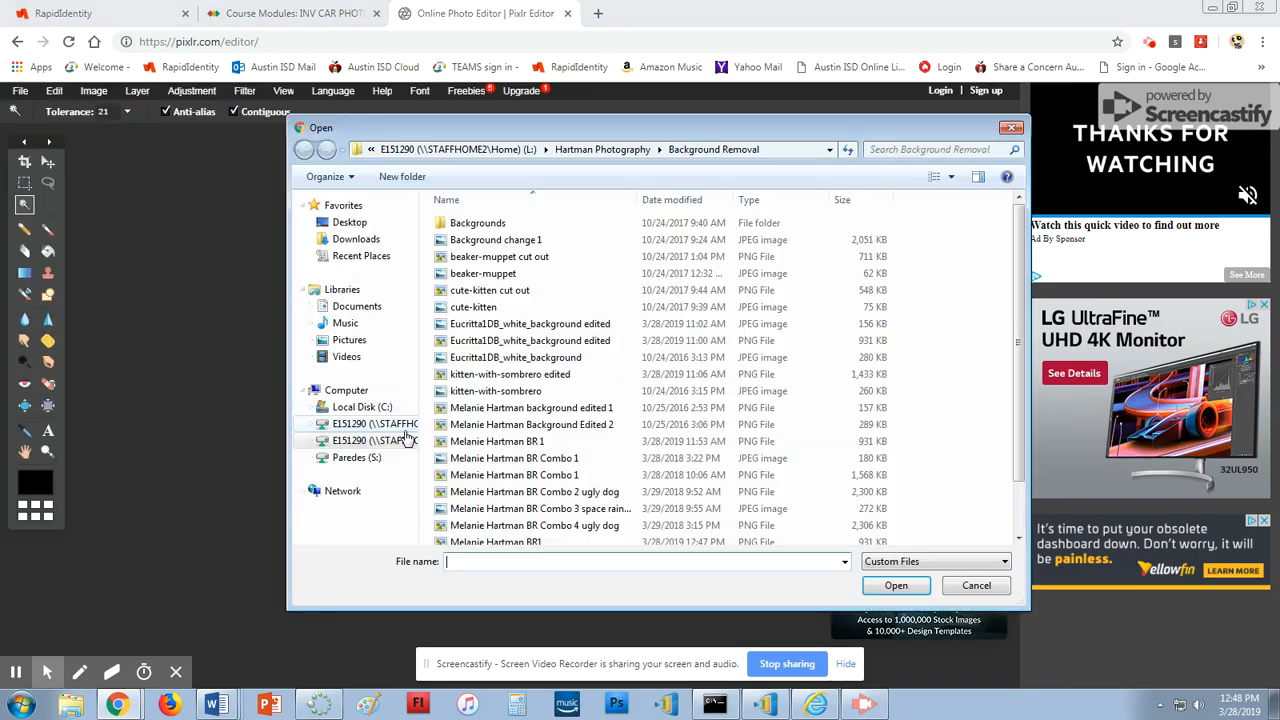
left_click(495, 391)
left_click(893, 586)
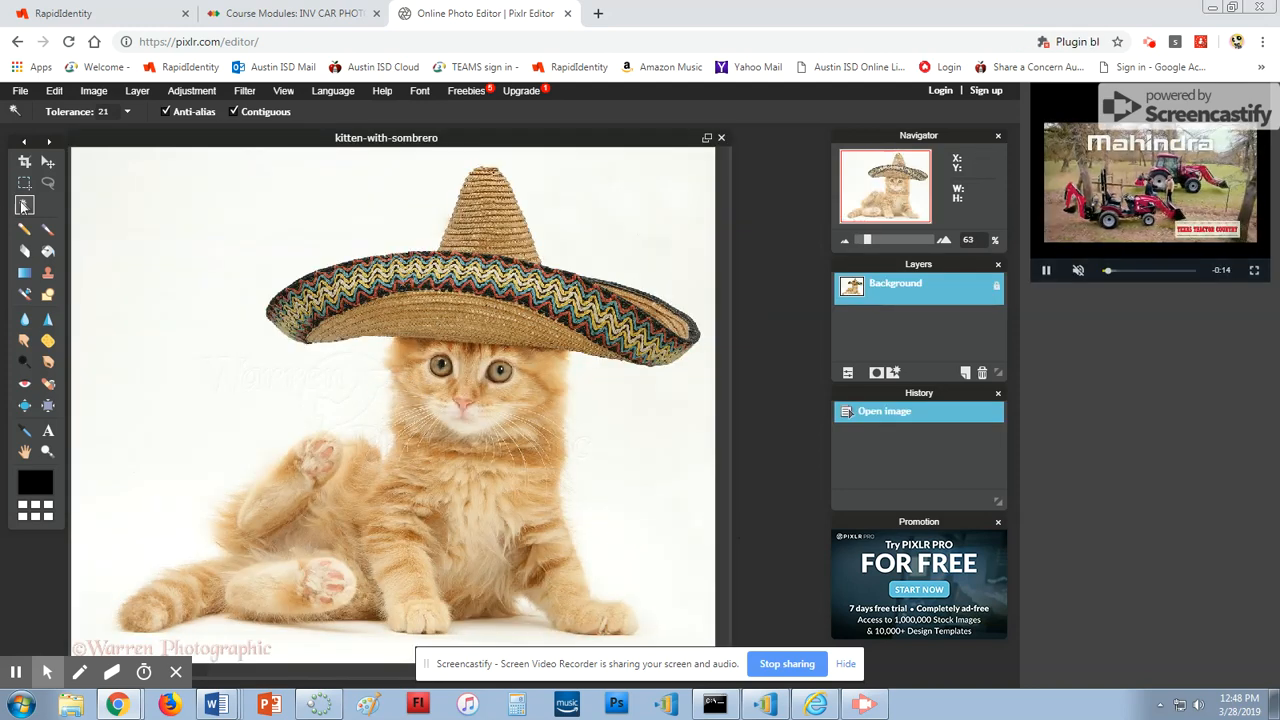
left_click(179, 246)
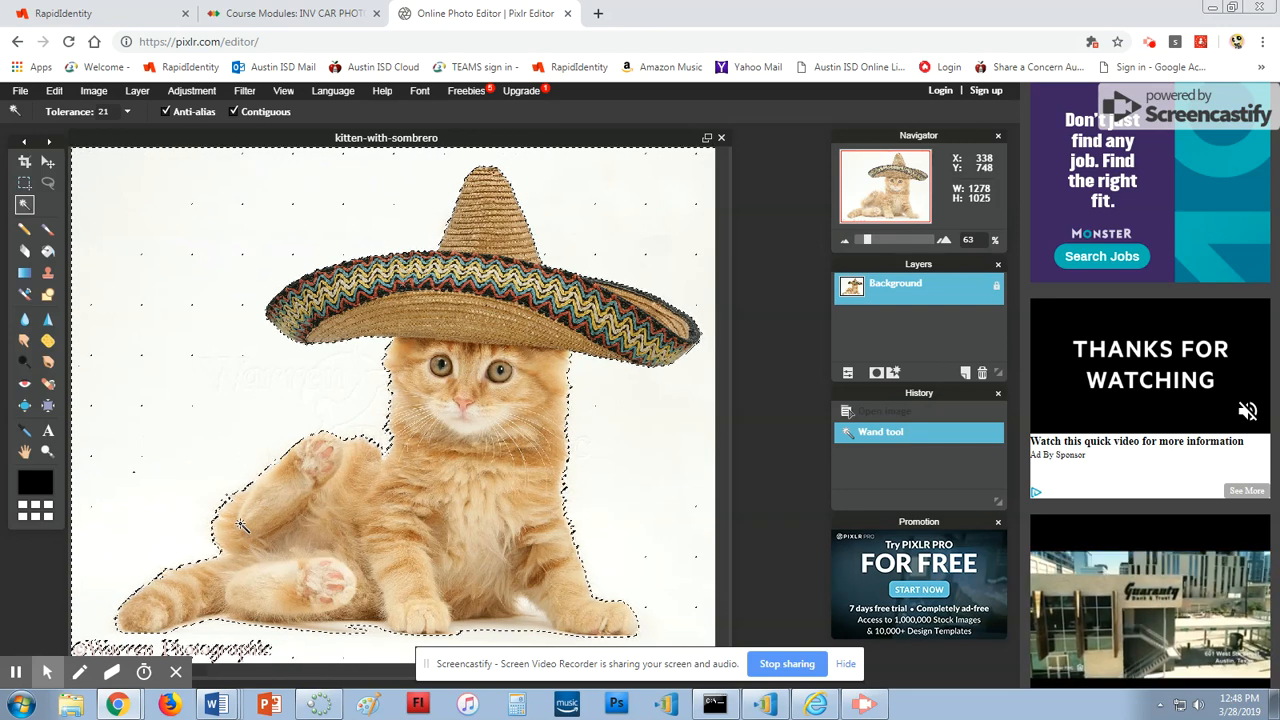
Invert the selection and copy-paste the kitten and sombrero onto Layer 1
left_click(54, 90)
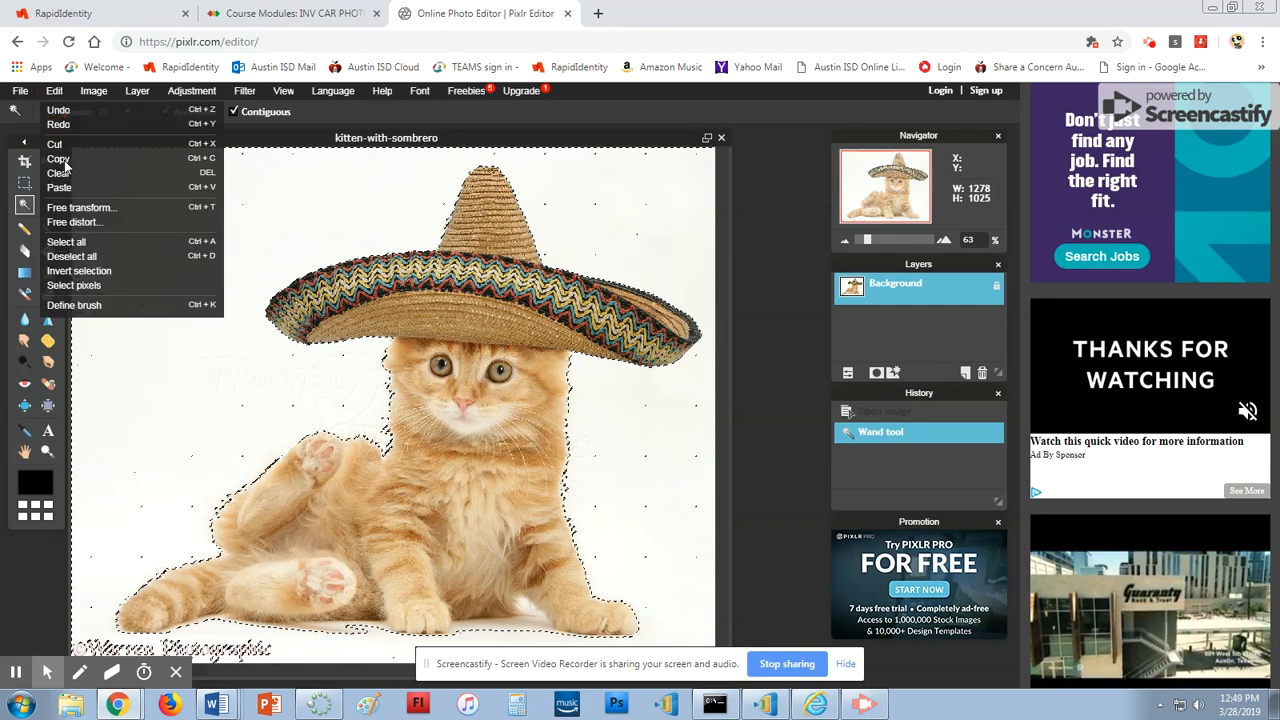
left_click(90, 270)
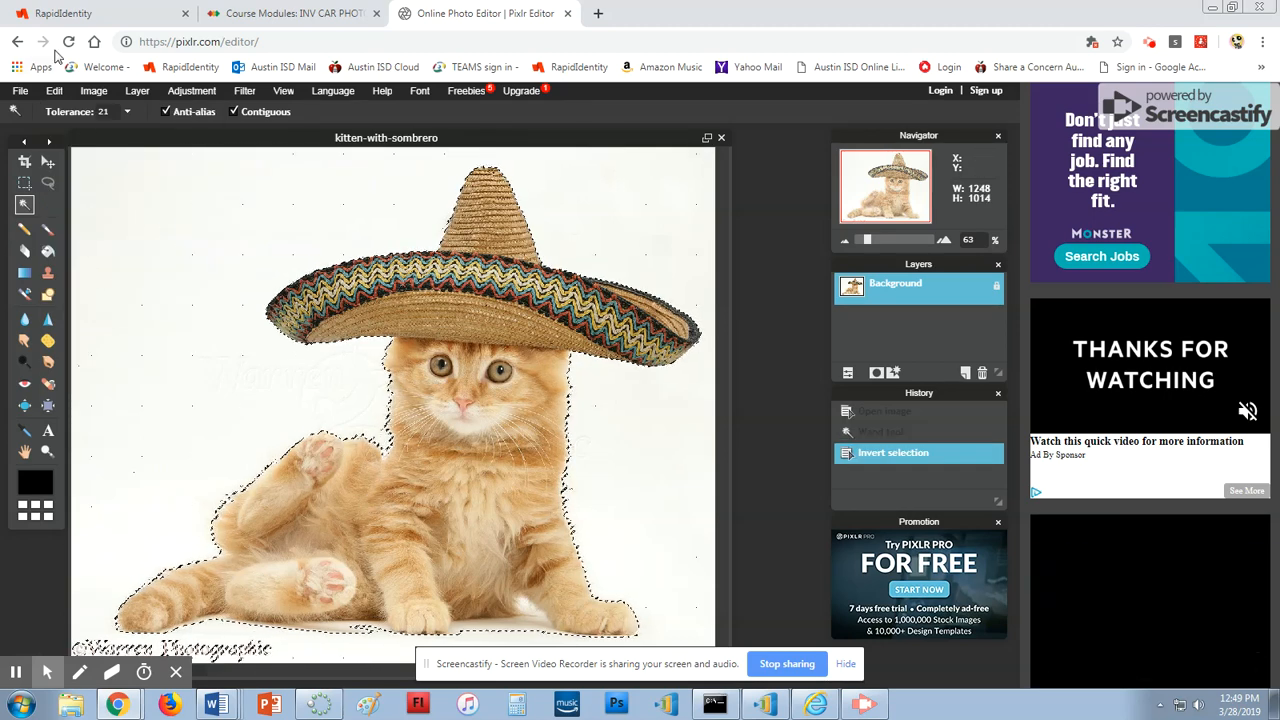
left_click(54, 90)
left_click(60, 159)
left_click(54, 90)
left_click(60, 188)
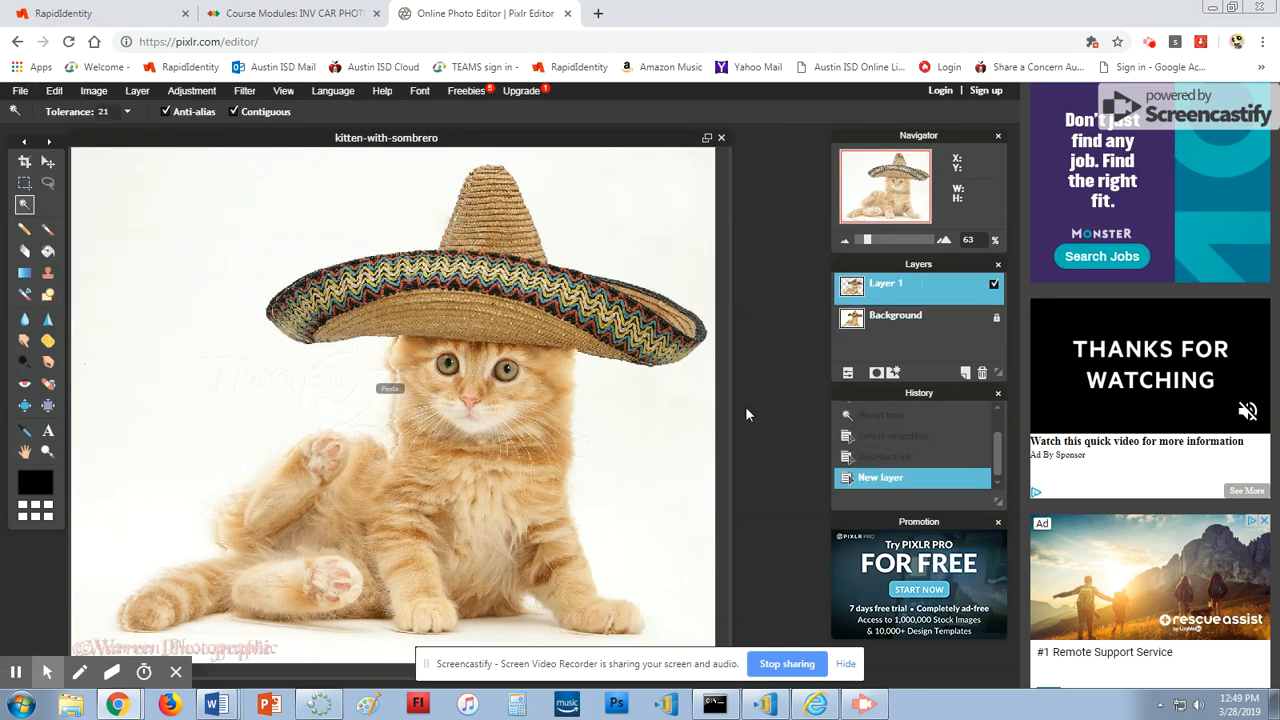
Unlock and delete the original white Background layer
left_click(912, 334)
double_click(996, 317)
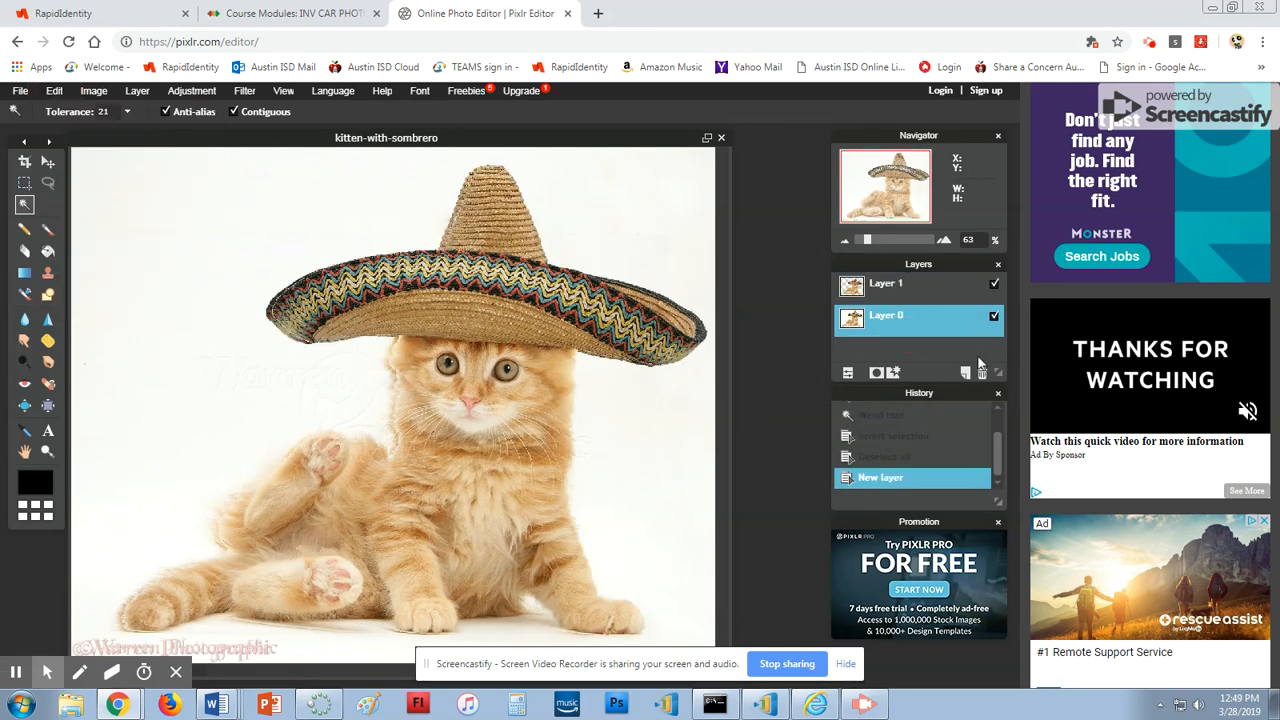
left_click(983, 373)
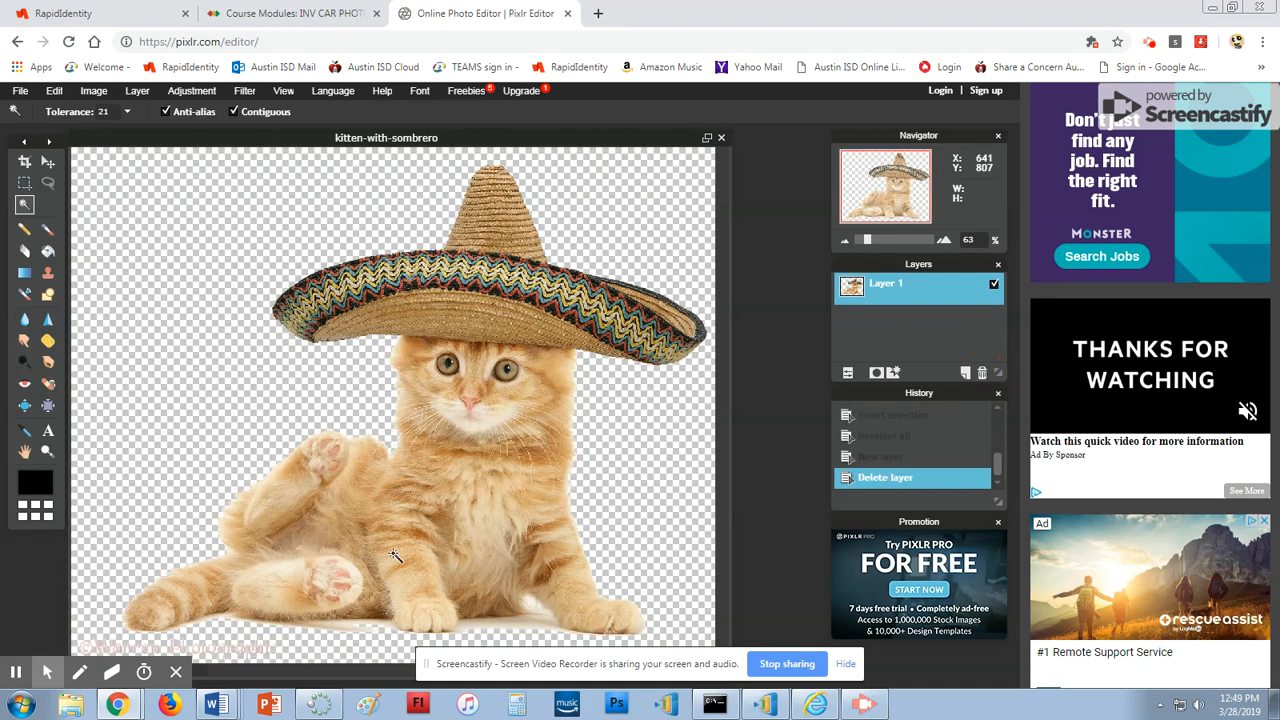
Erase the watermark text and leftover shadow along the bottom beneath the kitten
mouse_move(80, 642)
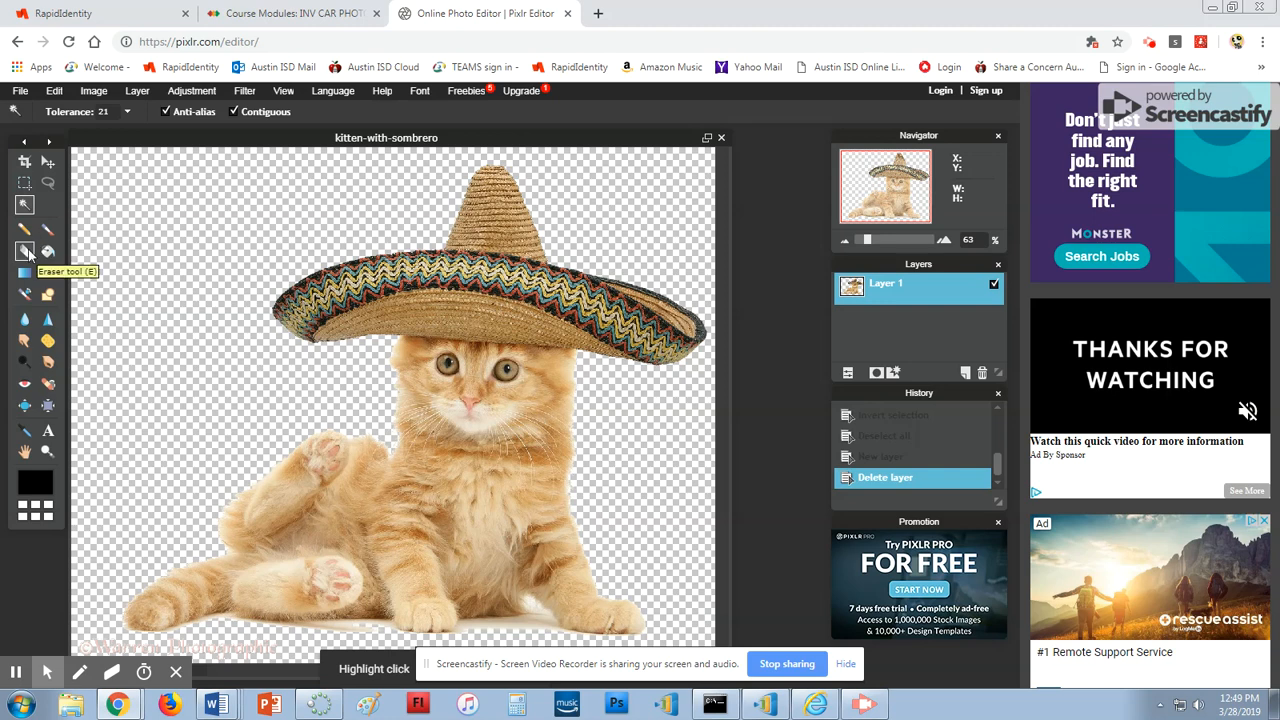
left_click(26, 252)
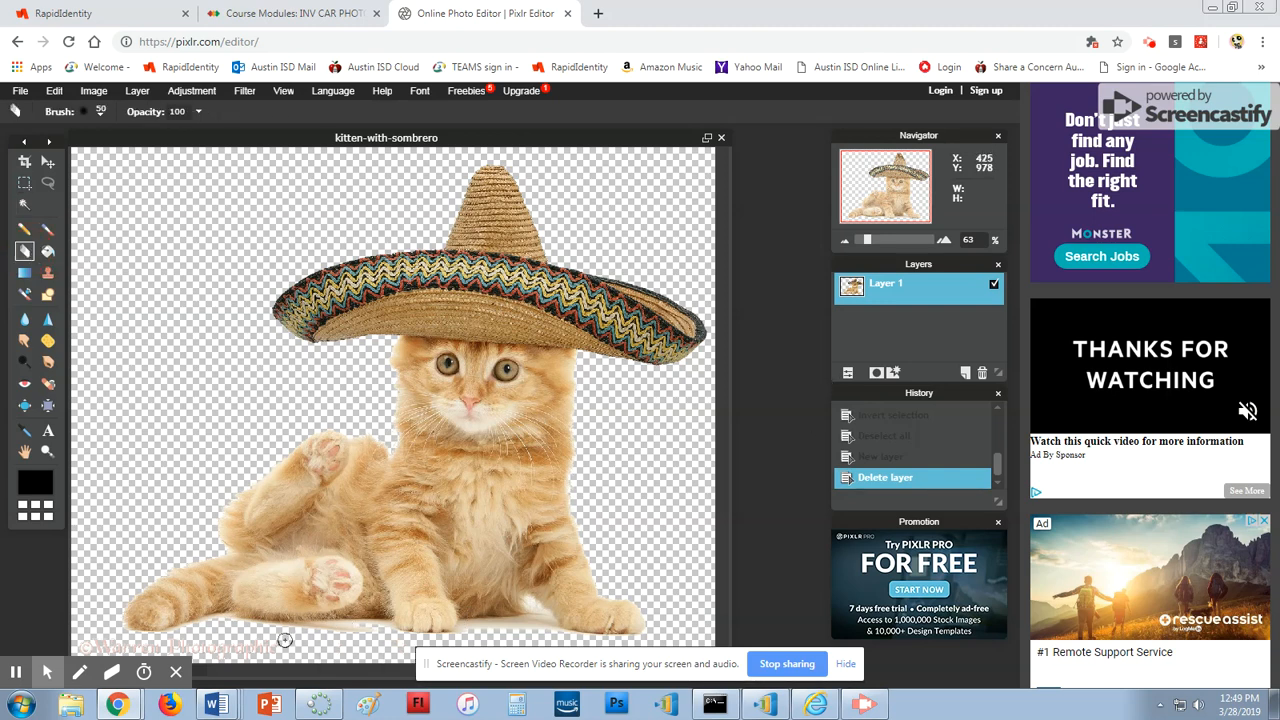
mouse_move(254, 640)
left_mouse_down()
mouse_move(151, 645)
mouse_move(268, 650)
mouse_move(208, 643)
left_mouse_up()
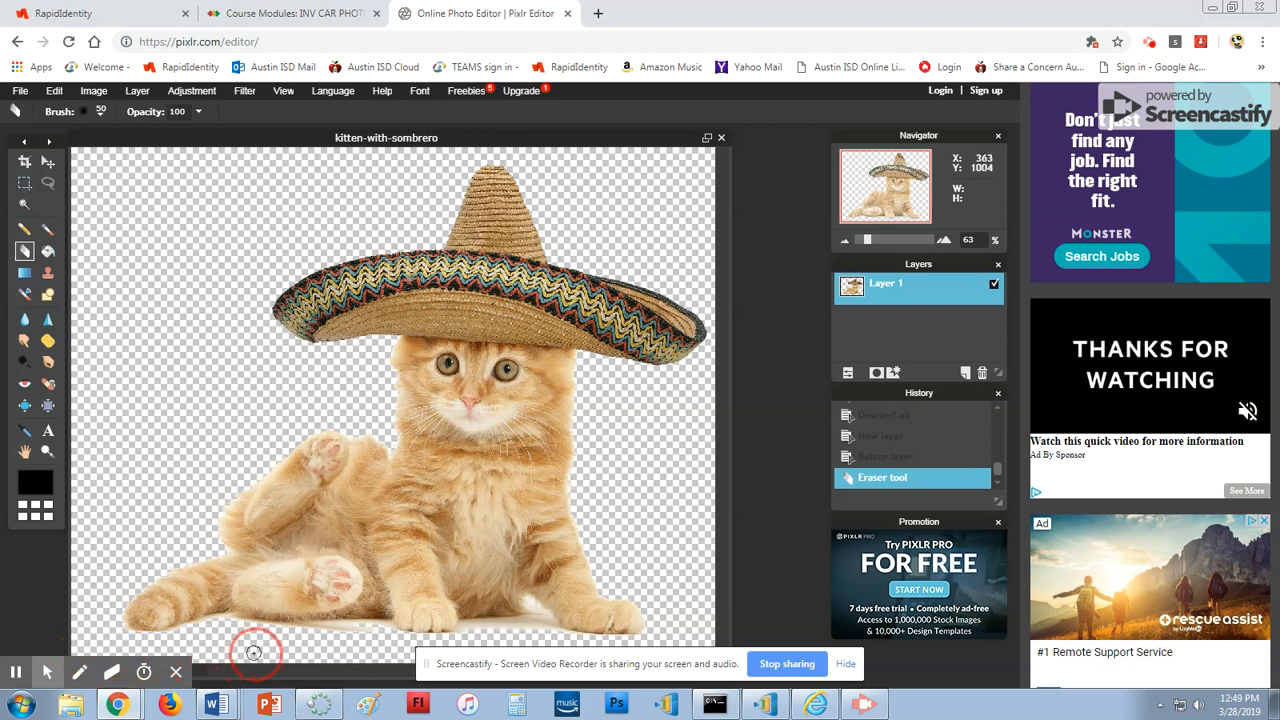
left_click_drag(306, 632, 382, 630)
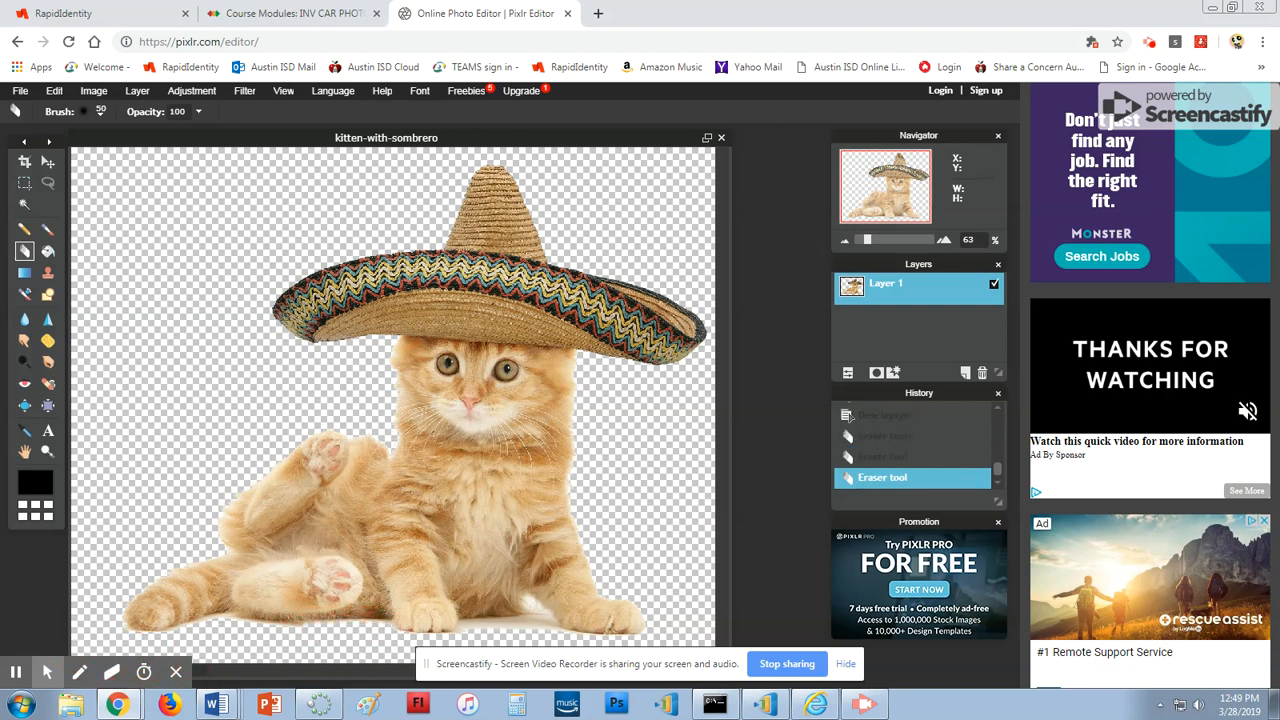
left_click_drag(468, 636, 497, 627)
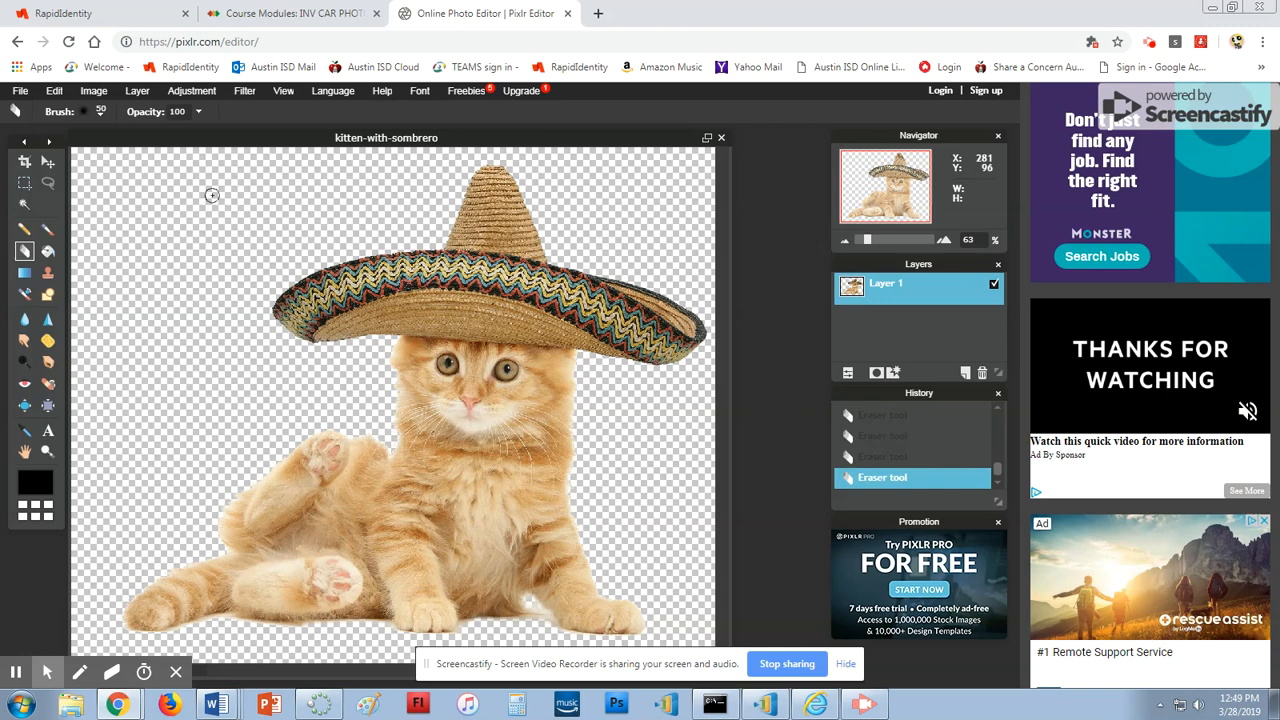
left_click(22, 91)
Cancel the kitten's PNG save and close the image without saving changes
left_click(40, 160)
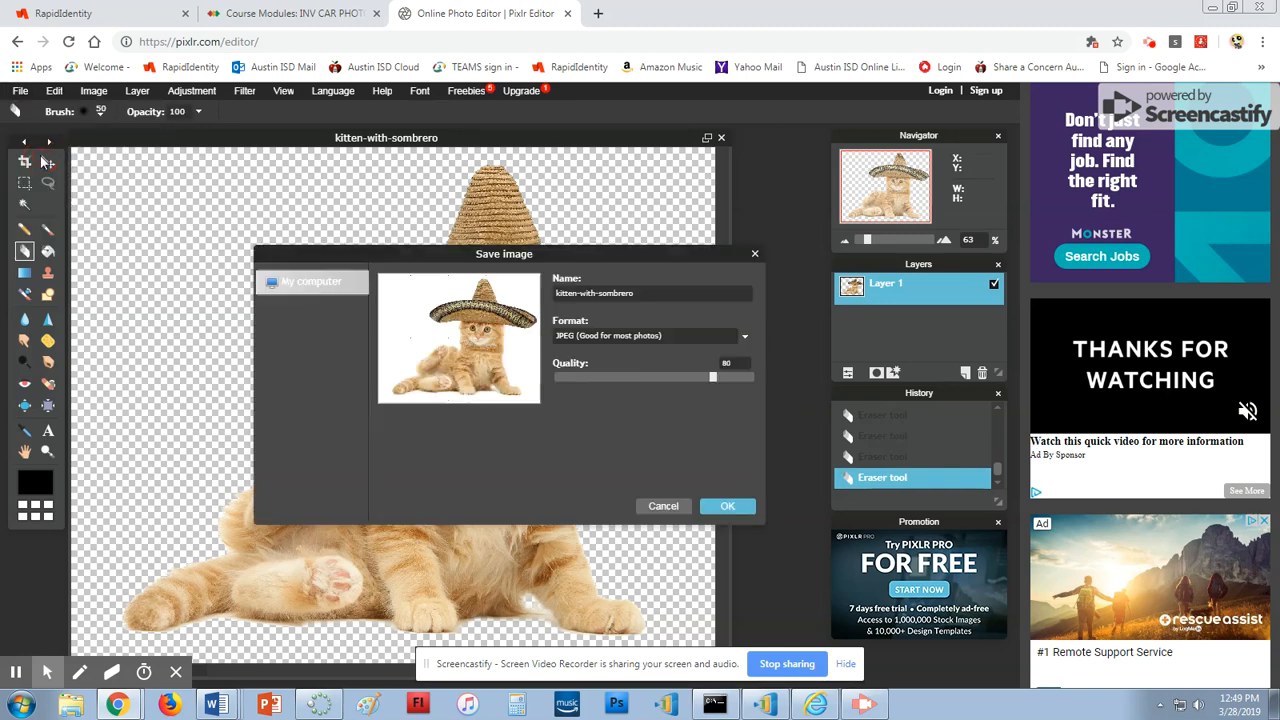
left_click(653, 338)
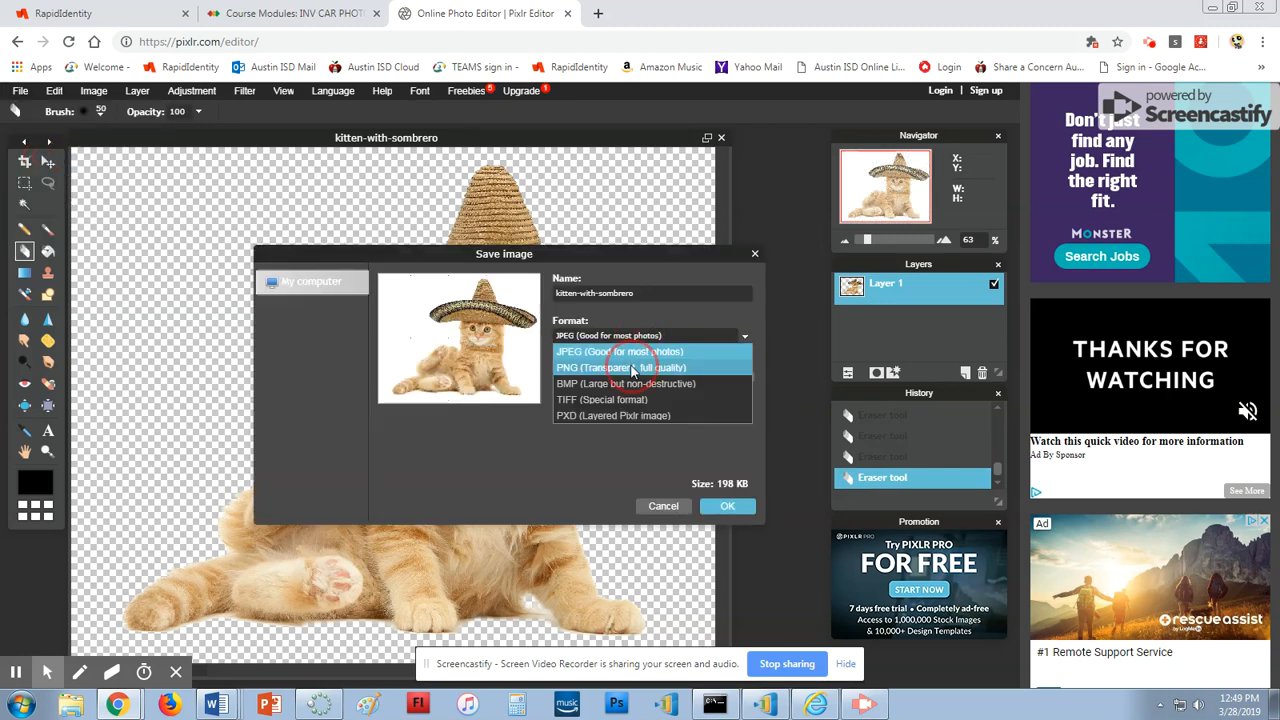
left_click(630, 362)
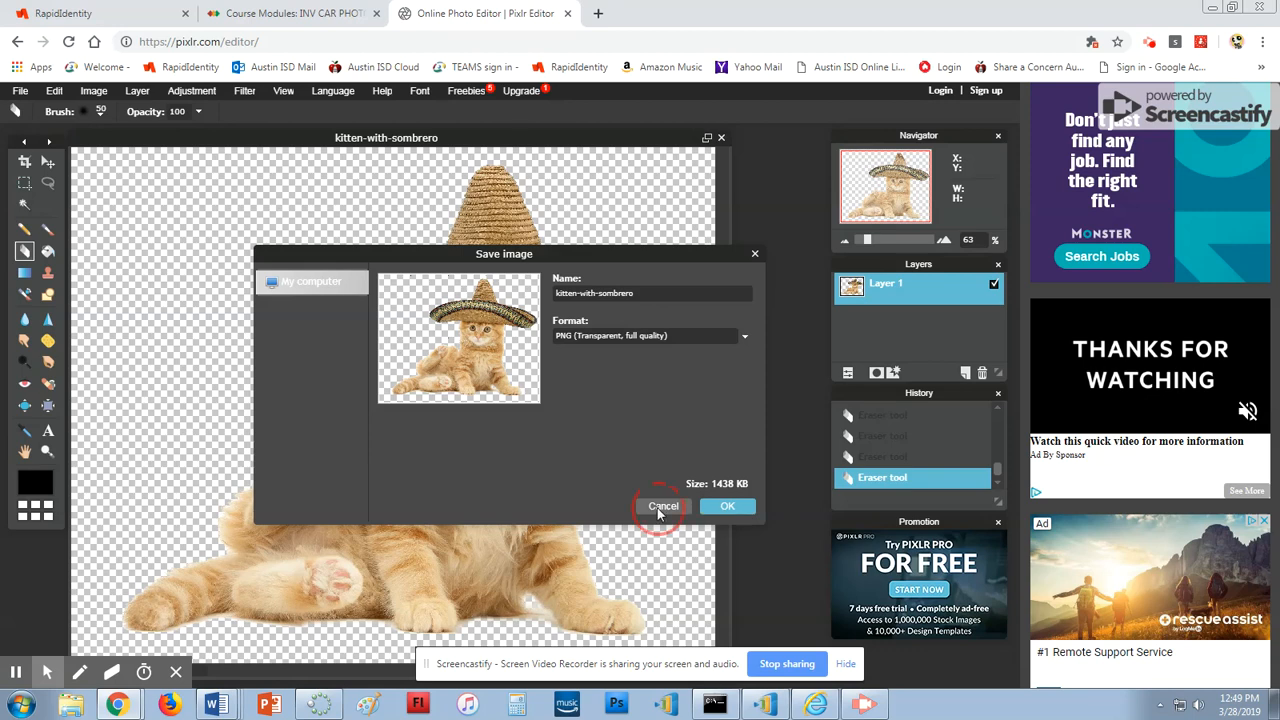
left_click(660, 508)
left_click(720, 139)
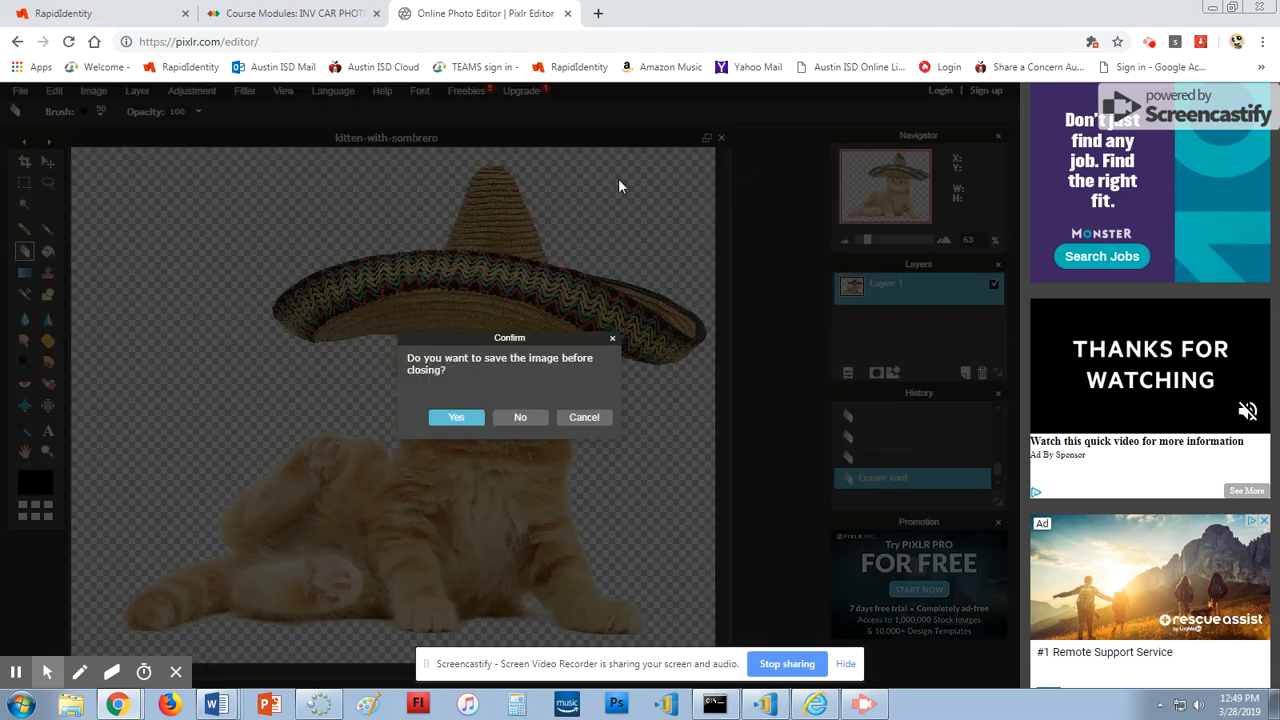
left_click(501, 418)
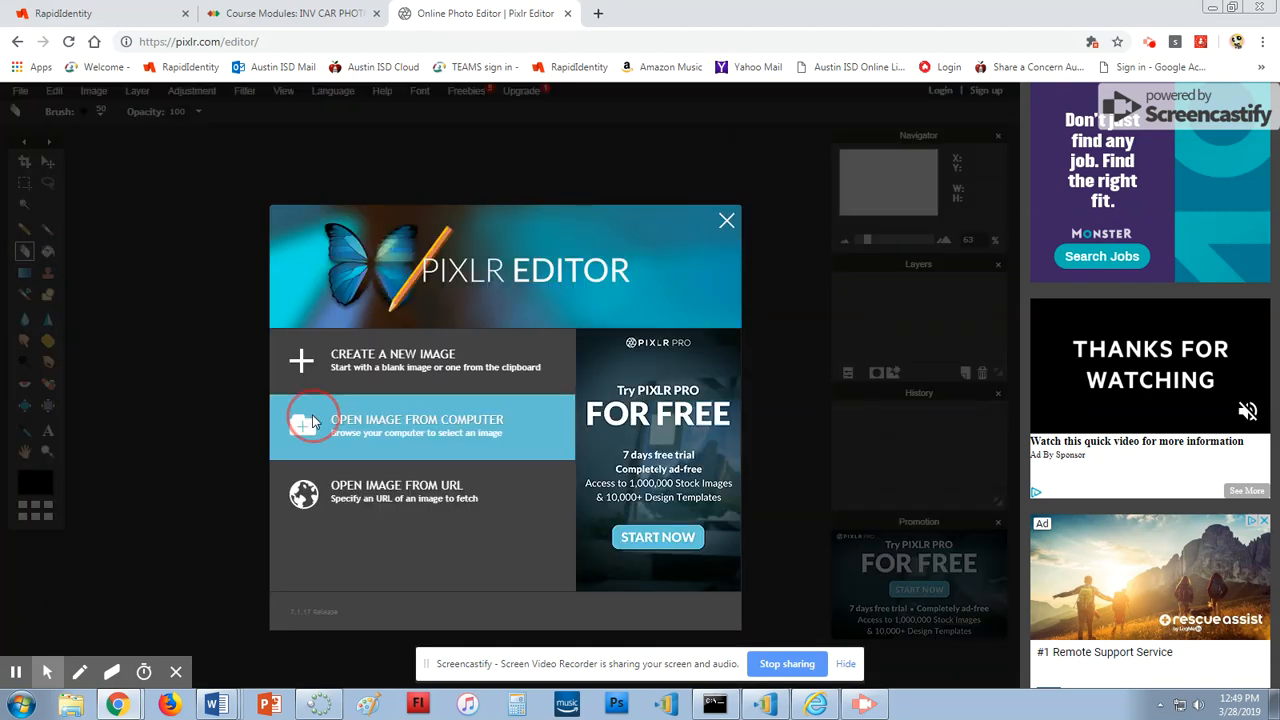
Open the 'ugly dog' photo from the computer
left_click(410, 420)
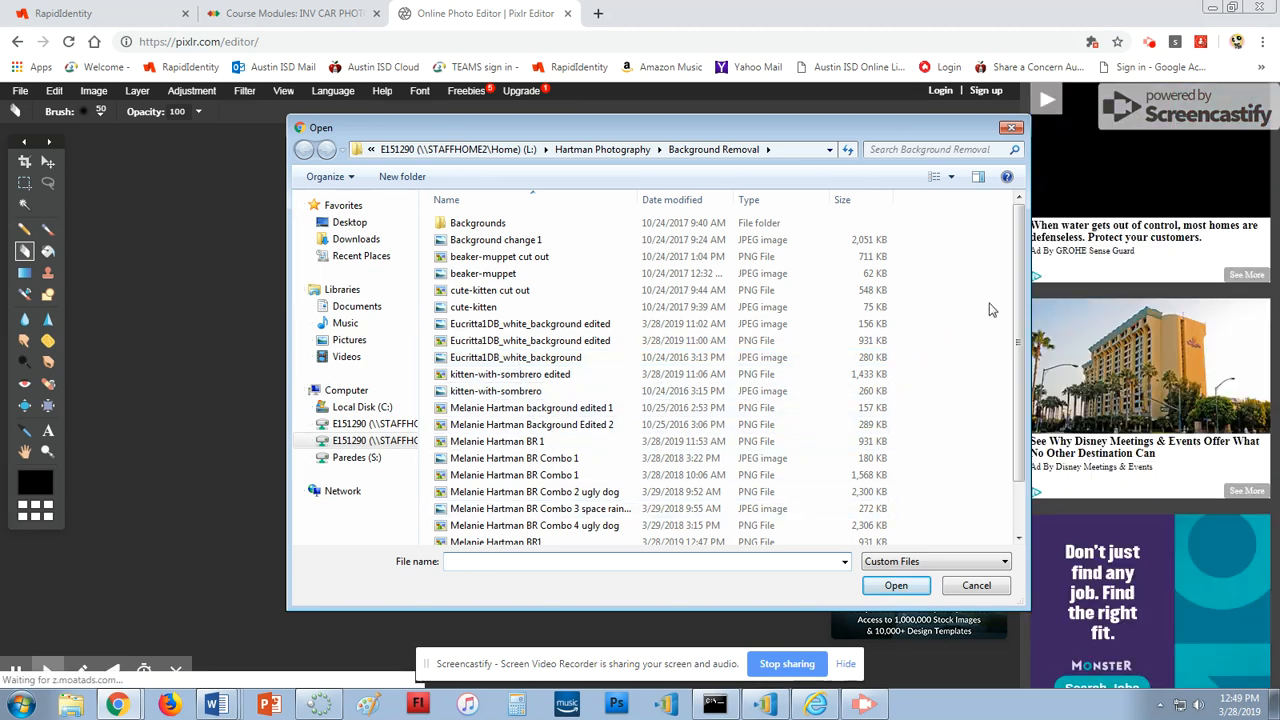
scroll(1018, 300, "down", 3)
double_click(495, 537)
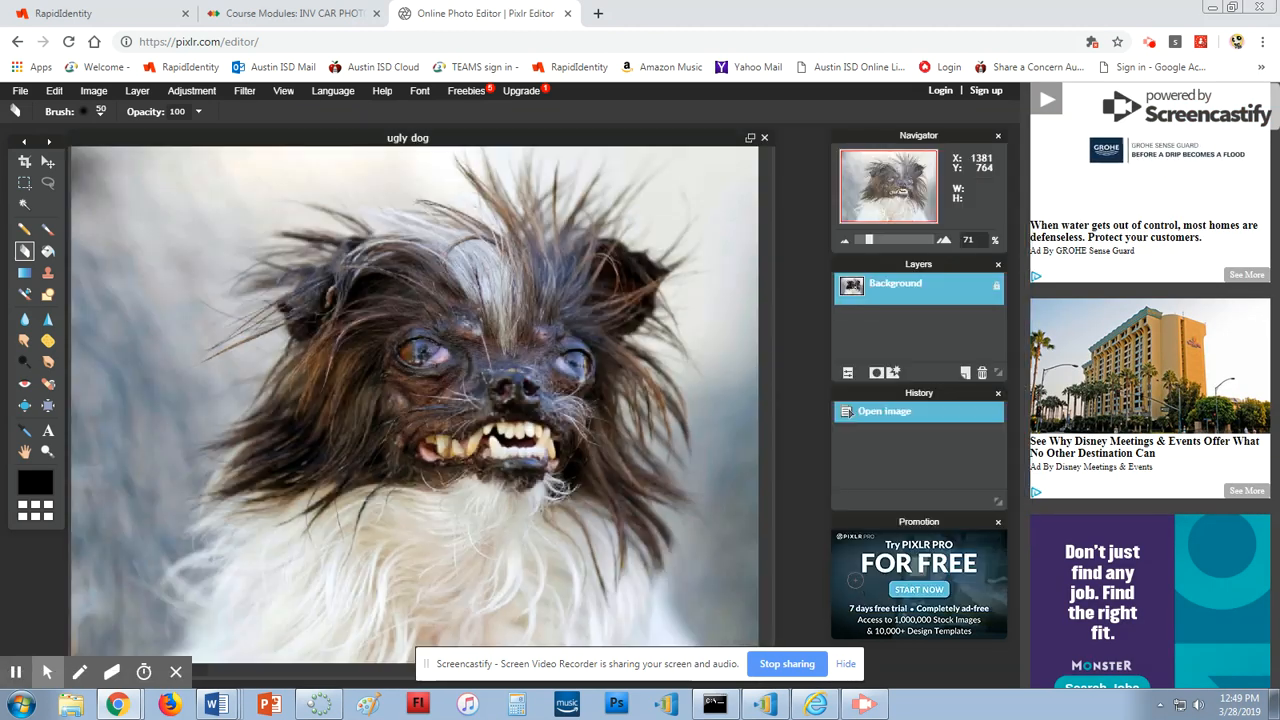
Magic-wand select the blurred background patches at the upper left, top right and lower right
left_click(24, 204)
left_click(120, 214)
left_click(132, 350)
left_click(170, 228)
left_click(709, 193)
left_click(718, 466)
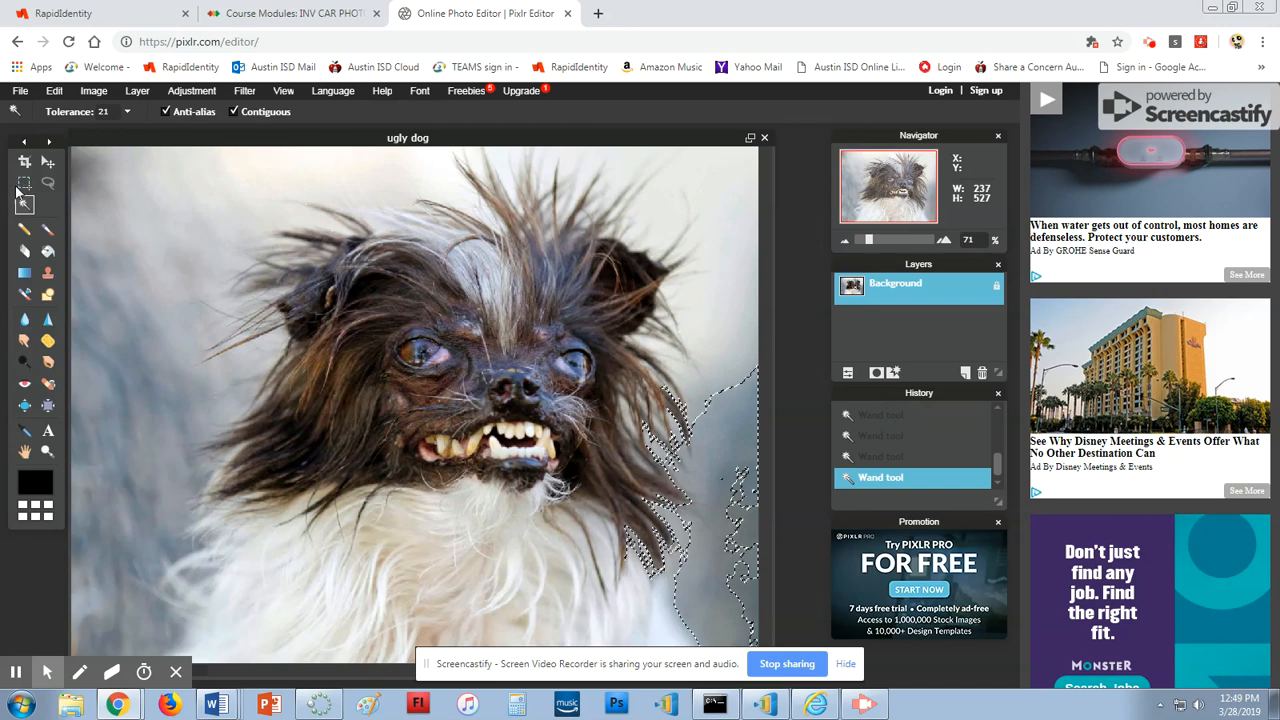
left_click(48, 183)
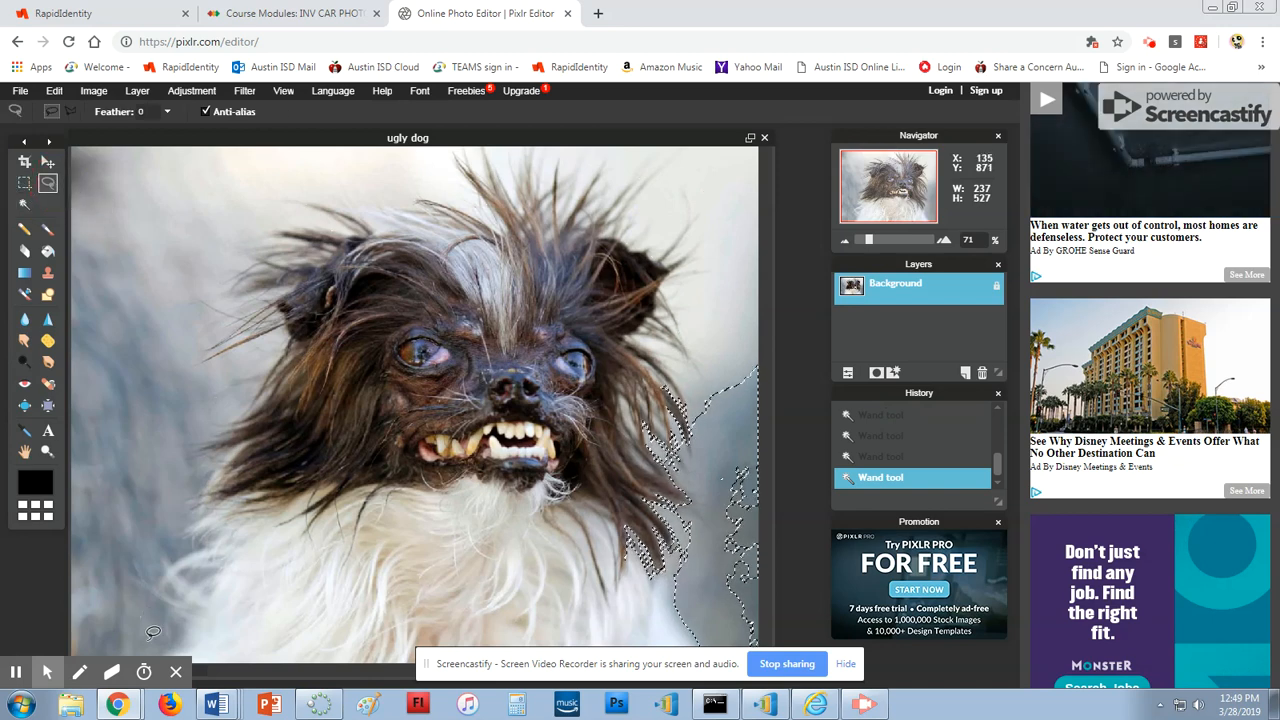
Lasso a rough outline around the dog and copy-paste it onto a new Layer 1
mouse_move(160, 642)
left_mouse_down()
mouse_move(182, 482)
mouse_move(233, 374)
mouse_move(200, 354)
mouse_move(197, 297)
mouse_move(227, 220)
mouse_move(292, 186)
mouse_move(513, 162)
mouse_move(662, 208)
mouse_move(681, 220)
mouse_move(695, 300)
mouse_move(702, 421)
left_mouse_up()
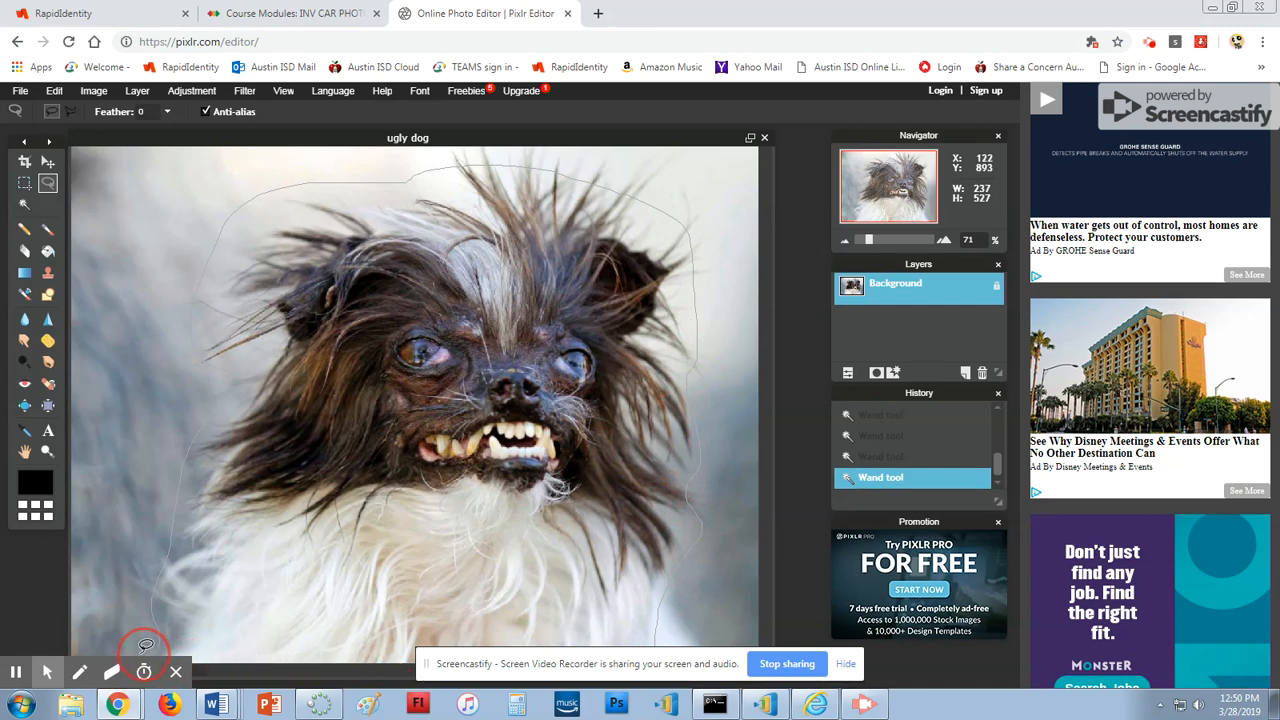
left_click_drag(163, 636, 160, 640)
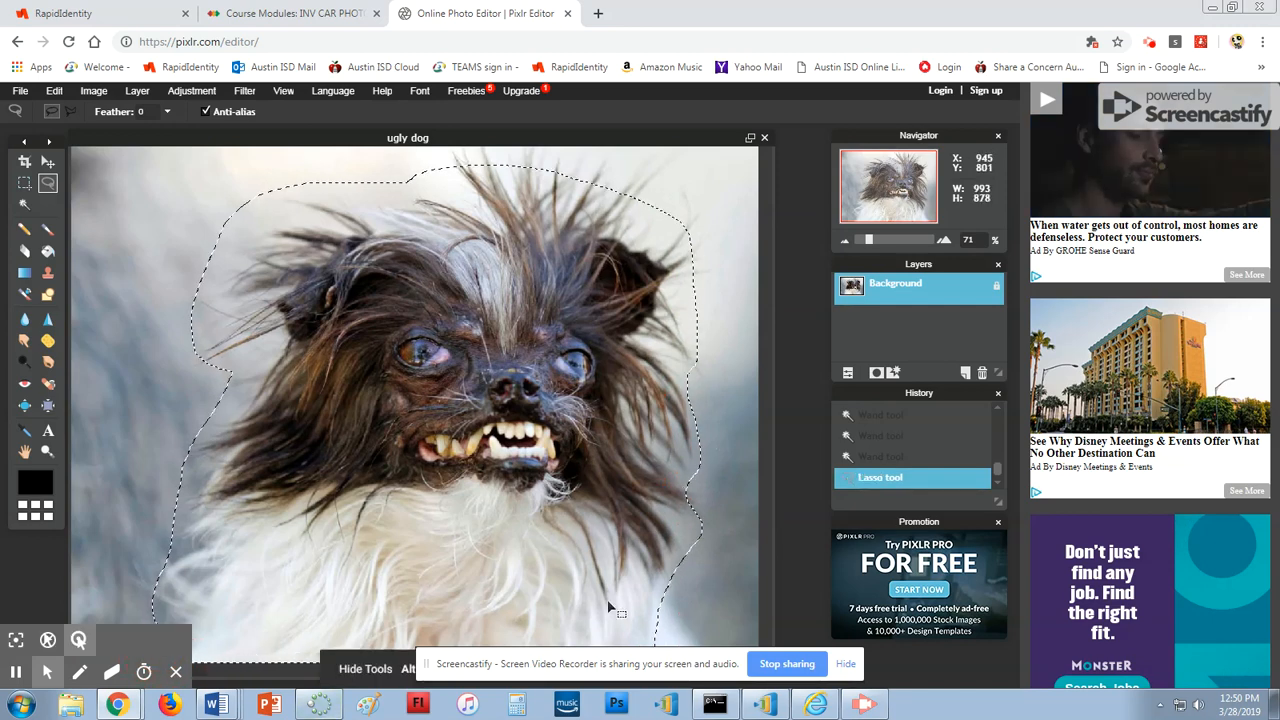
left_click(54, 90)
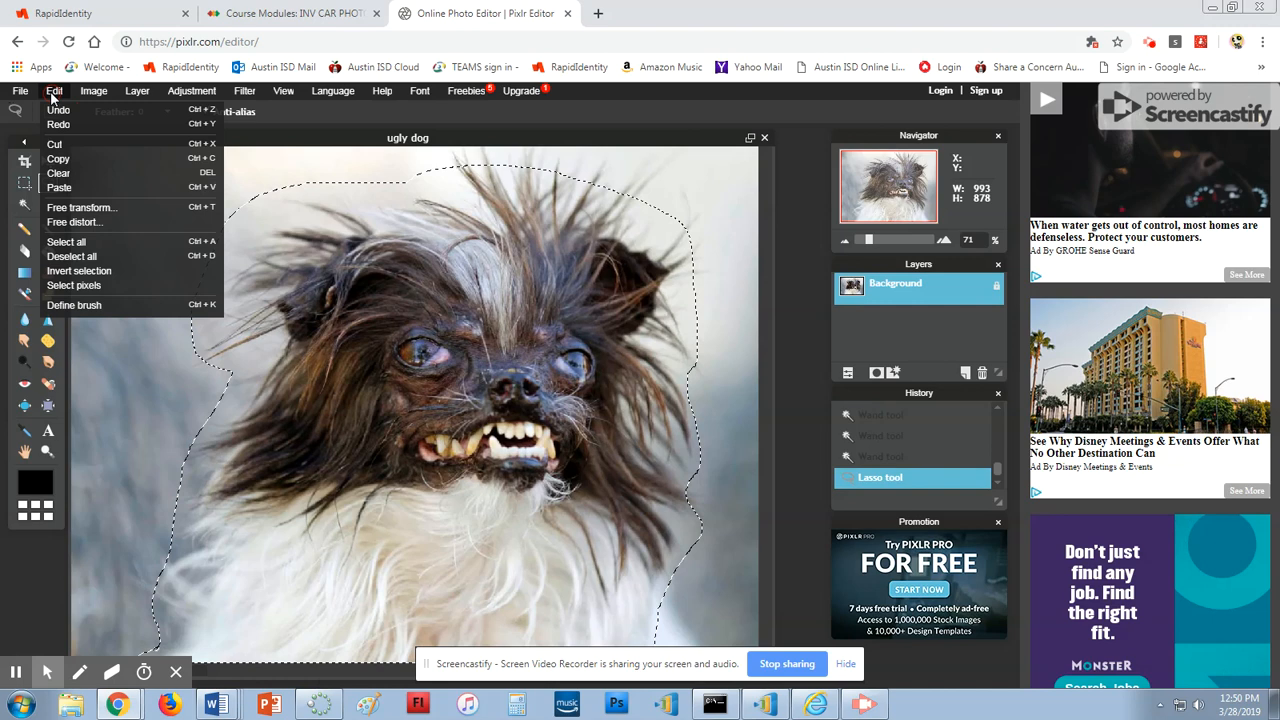
left_click(60, 160)
left_click(54, 90)
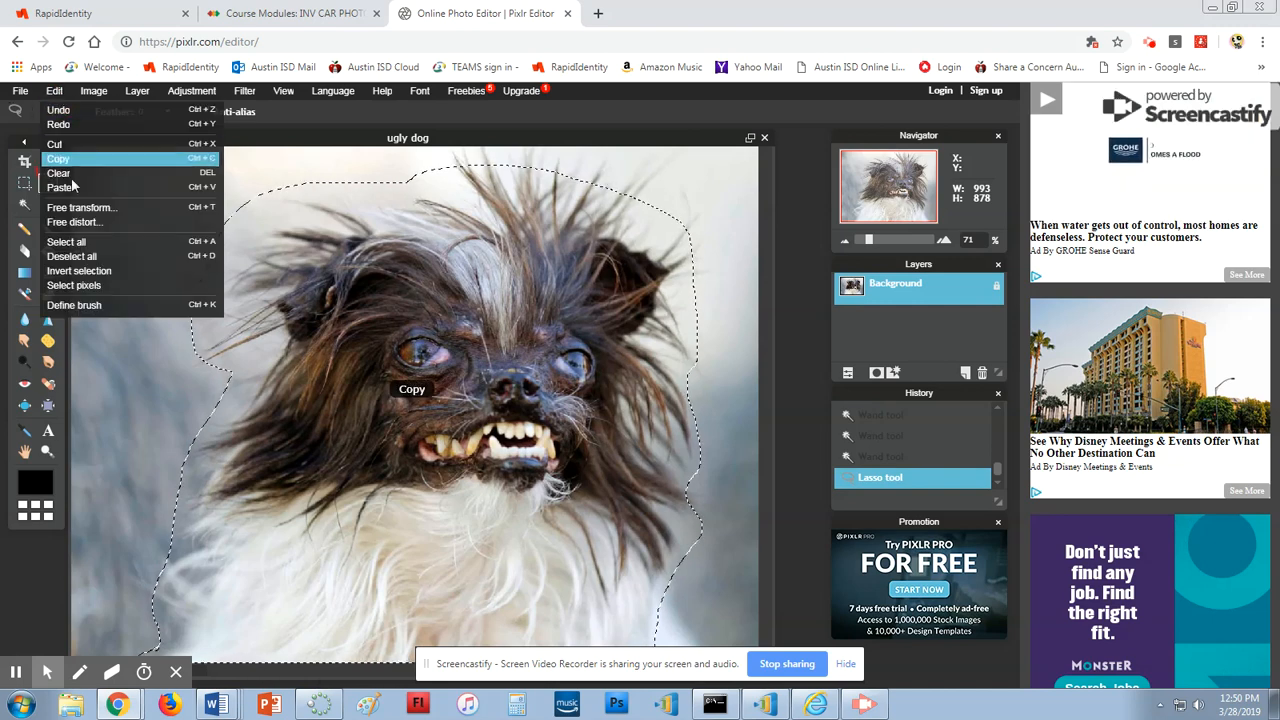
left_click(59, 187)
left_click(880, 316)
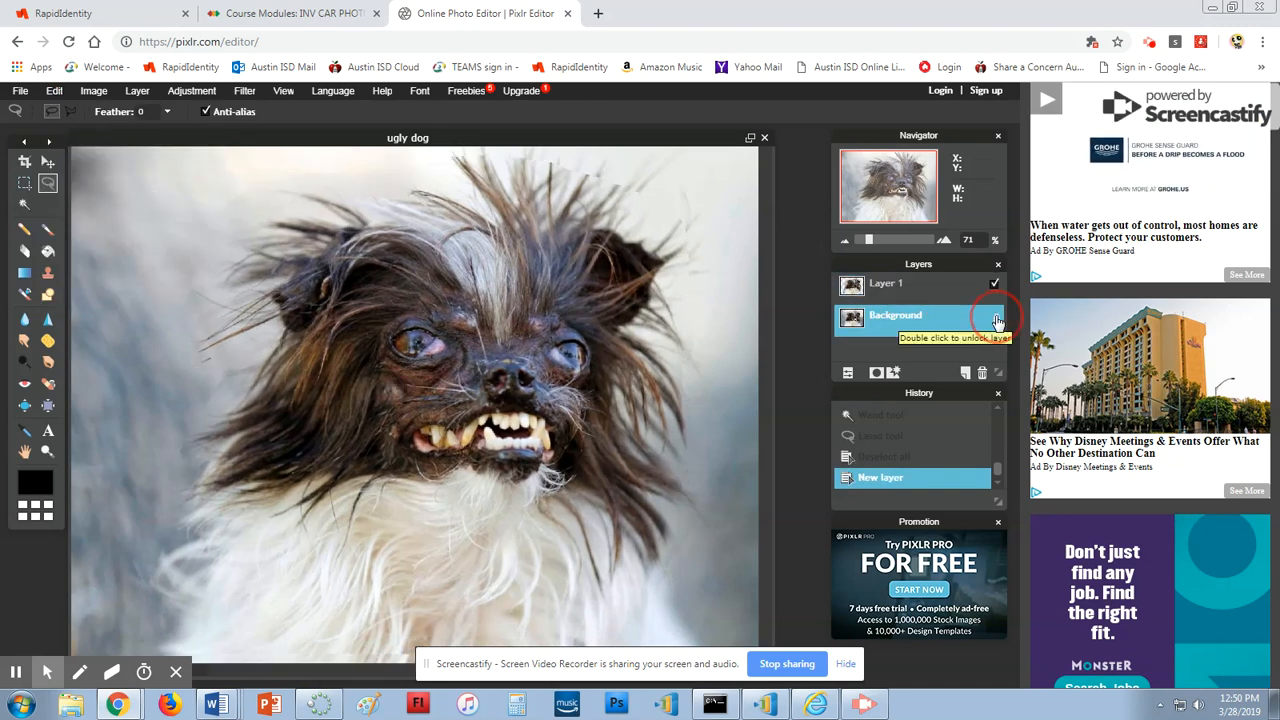
Delete the Background layer and erase the white fringe along the dog's upper-left edge
left_click(984, 373)
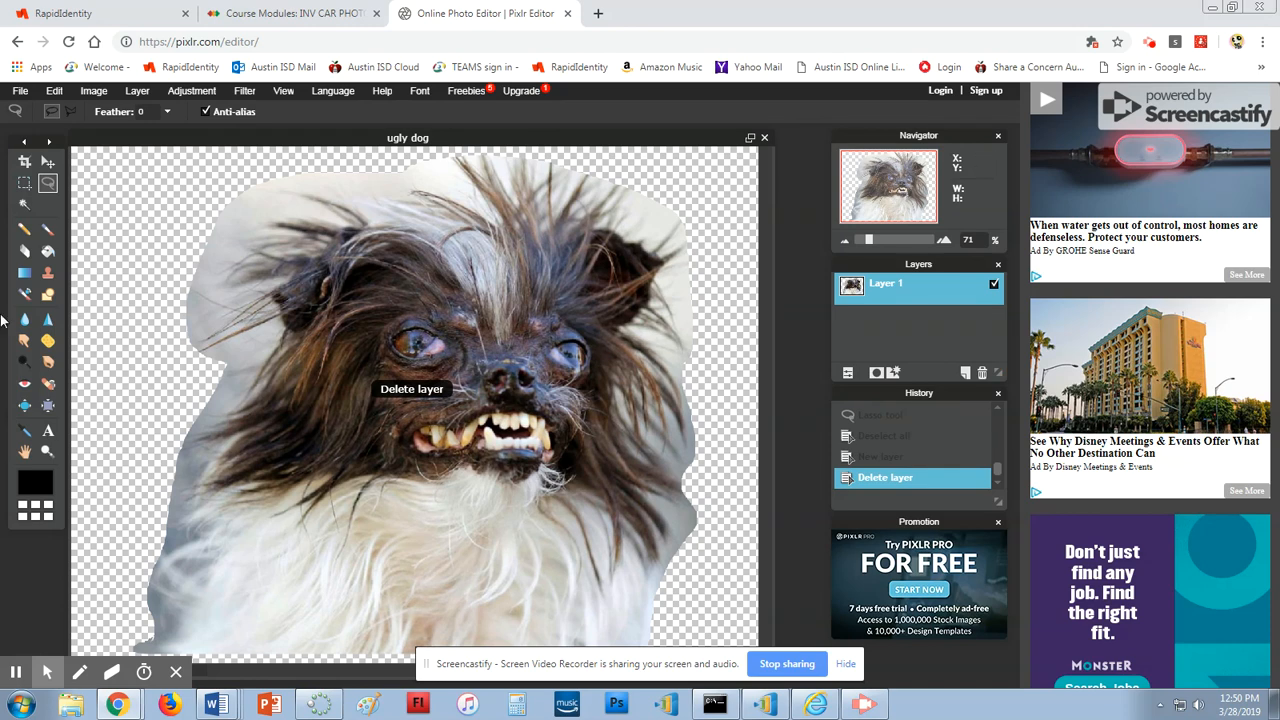
left_click(25, 251)
left_click(263, 199)
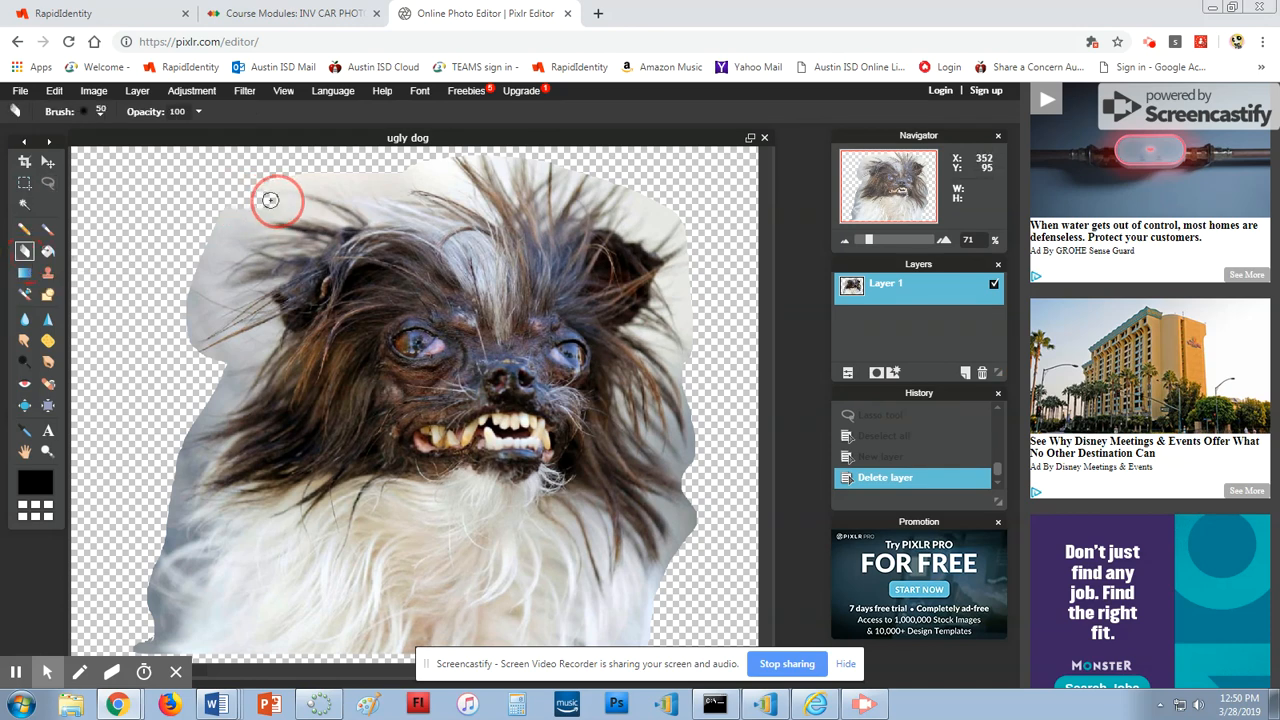
mouse_move(249, 206)
left_mouse_down()
mouse_move(333, 217)
mouse_move(261, 194)
mouse_move(292, 183)
mouse_move(406, 192)
mouse_move(393, 182)
mouse_move(415, 179)
mouse_move(460, 190)
left_mouse_up()
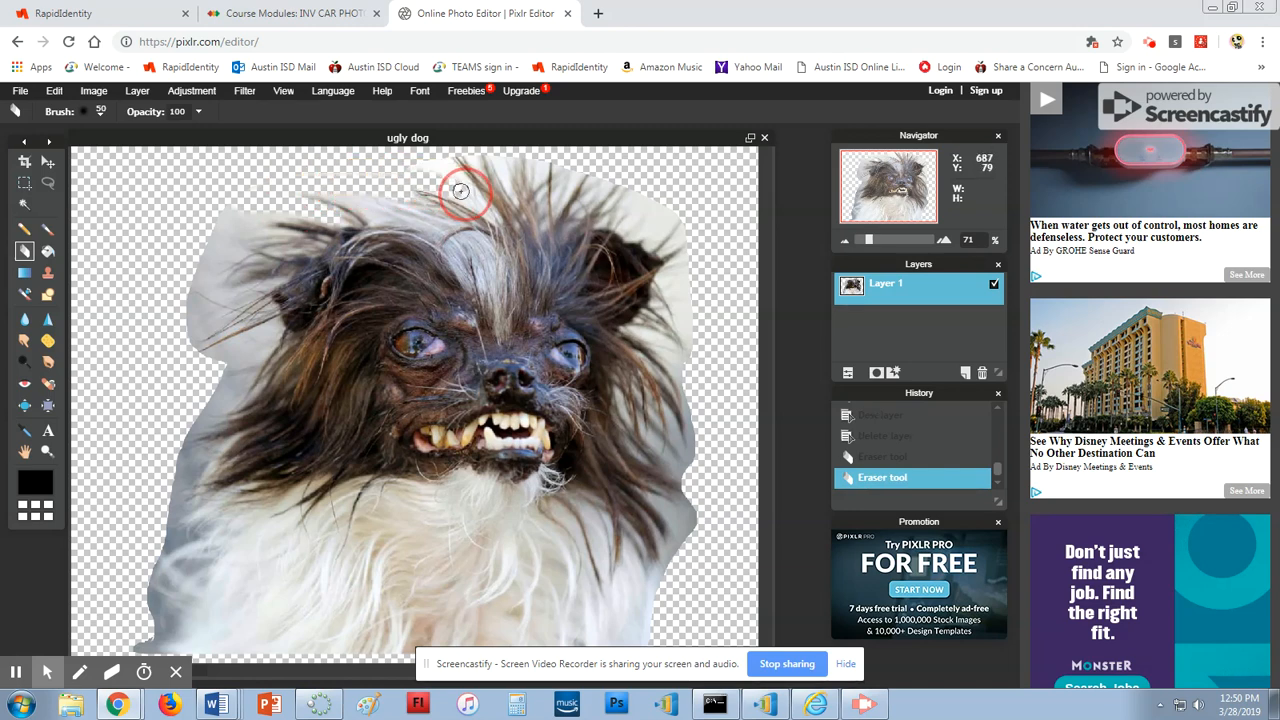
Erase leftover background around the dog's top hair with a 9 px eraser brush
left_click(82, 112)
left_click(148, 152)
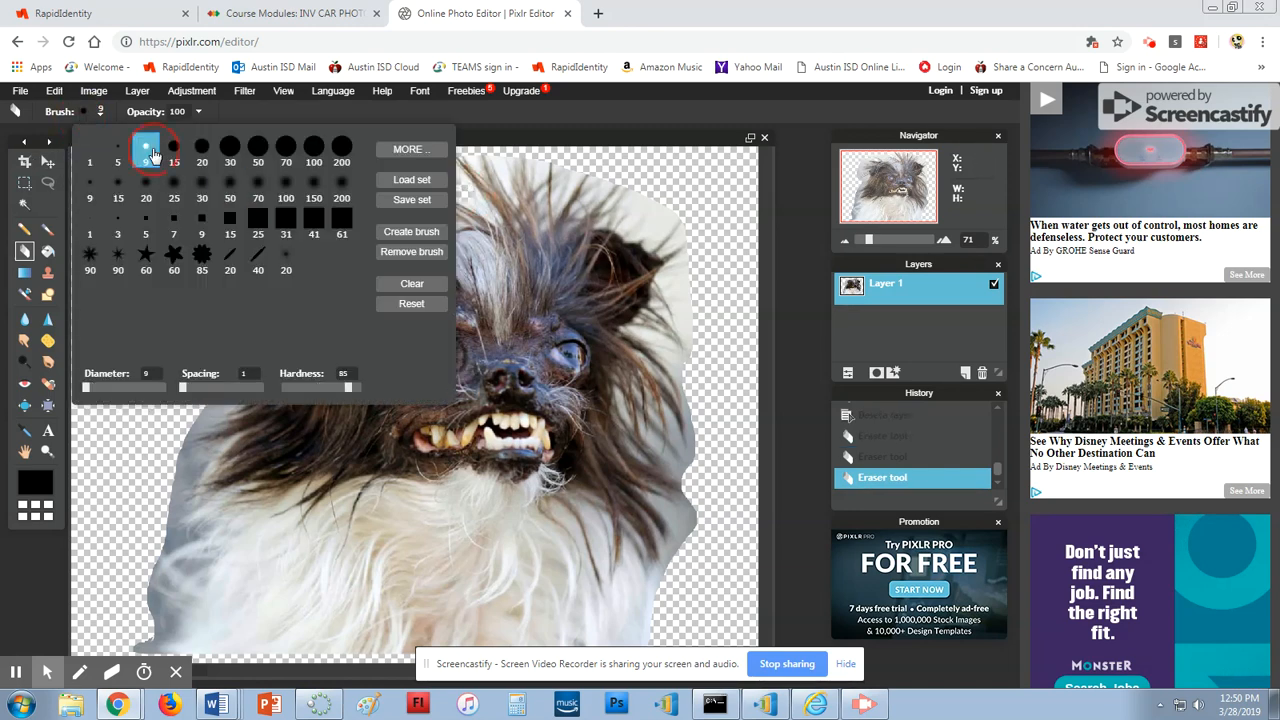
mouse_move(587, 172)
left_mouse_down()
mouse_move(557, 207)
mouse_move(563, 169)
left_mouse_up()
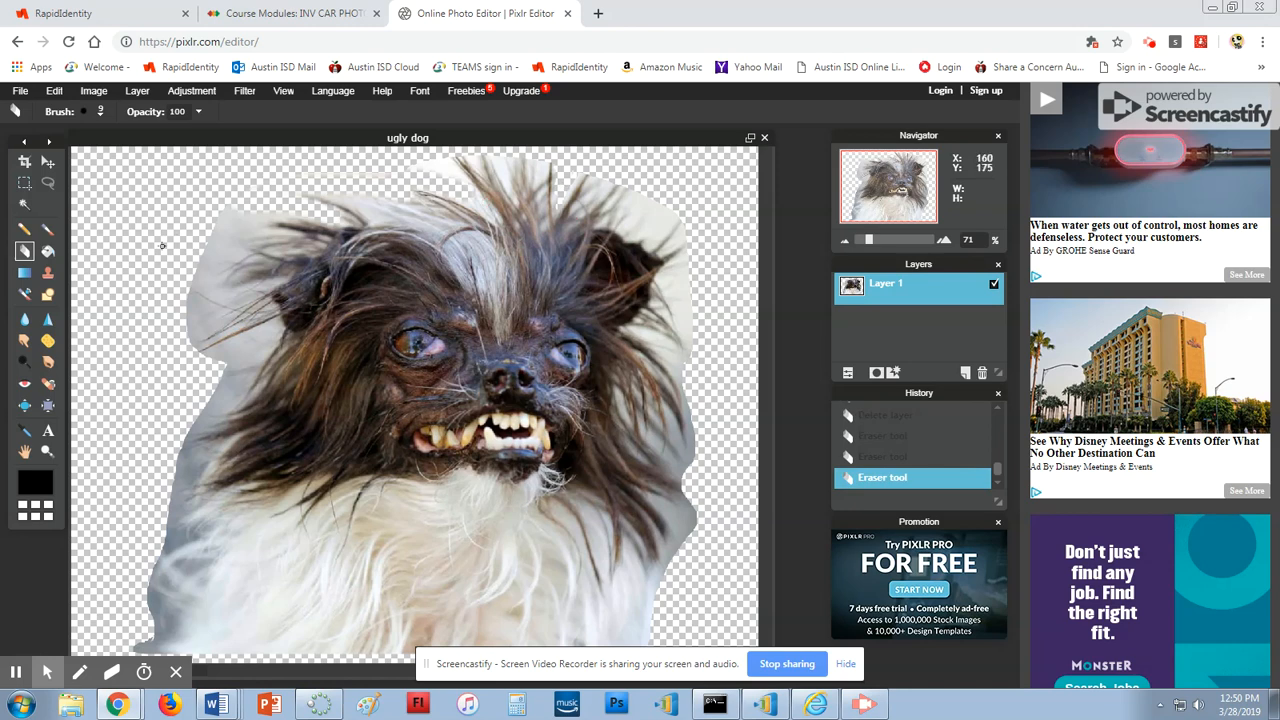
Erase the grey fringe along the dog's left and lower-right edges with a 200 px brush
left_click(92, 115)
left_click(340, 152)
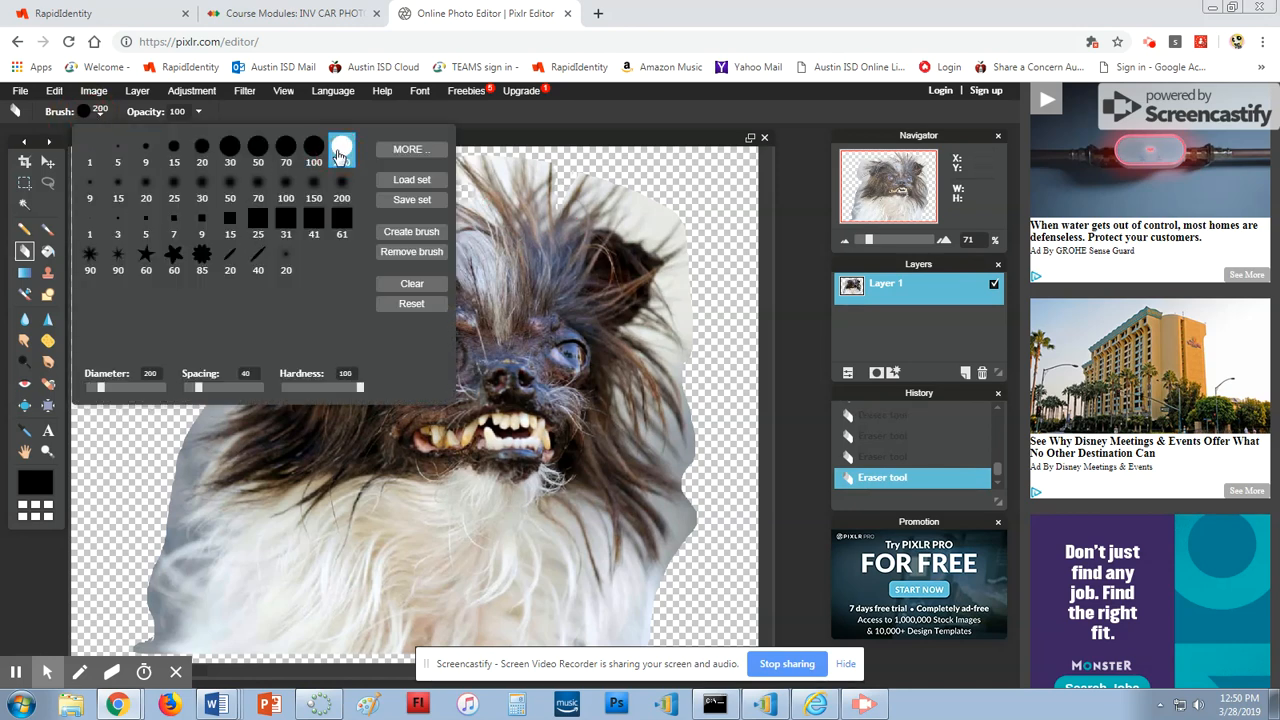
mouse_move(690, 631)
left_mouse_down()
mouse_move(717, 551)
mouse_move(729, 307)
mouse_move(704, 216)
mouse_move(651, 180)
left_mouse_up()
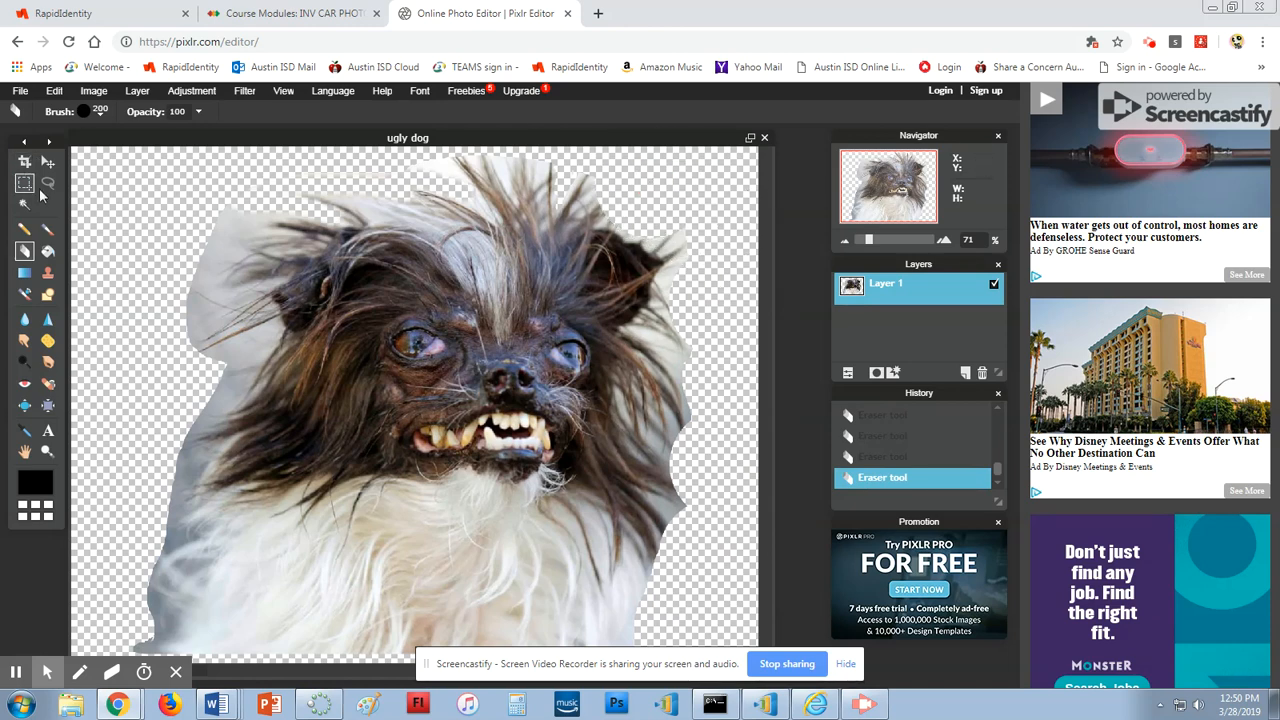
mouse_move(186, 194)
left_mouse_down()
mouse_move(165, 286)
mouse_move(148, 351)
mouse_move(177, 366)
left_mouse_up()
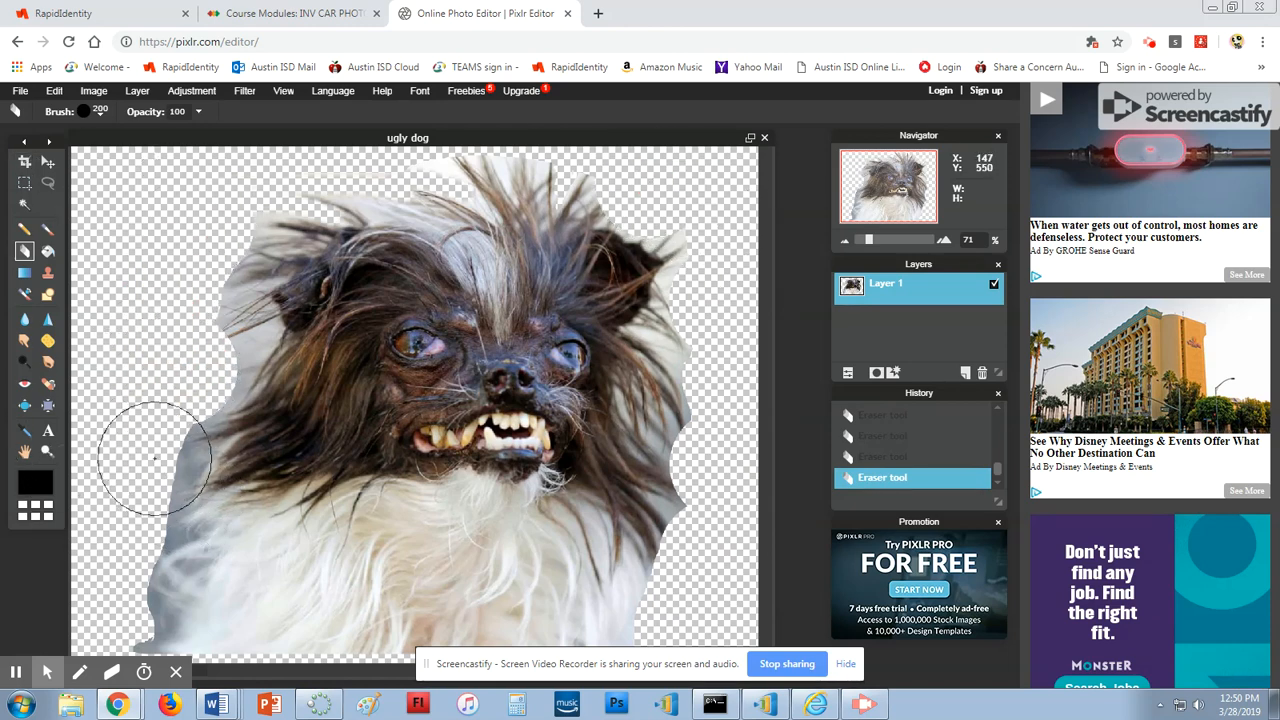
left_click(155, 457)
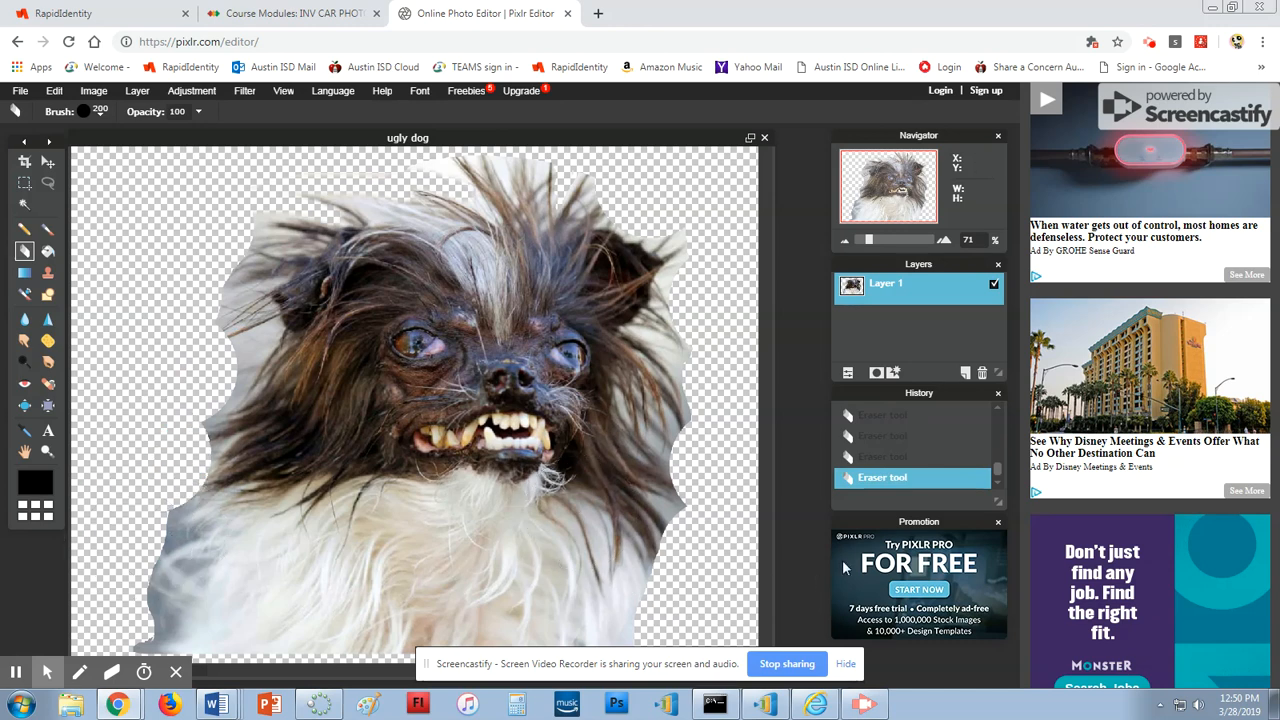
left_click_drag(632, 522, 699, 541)
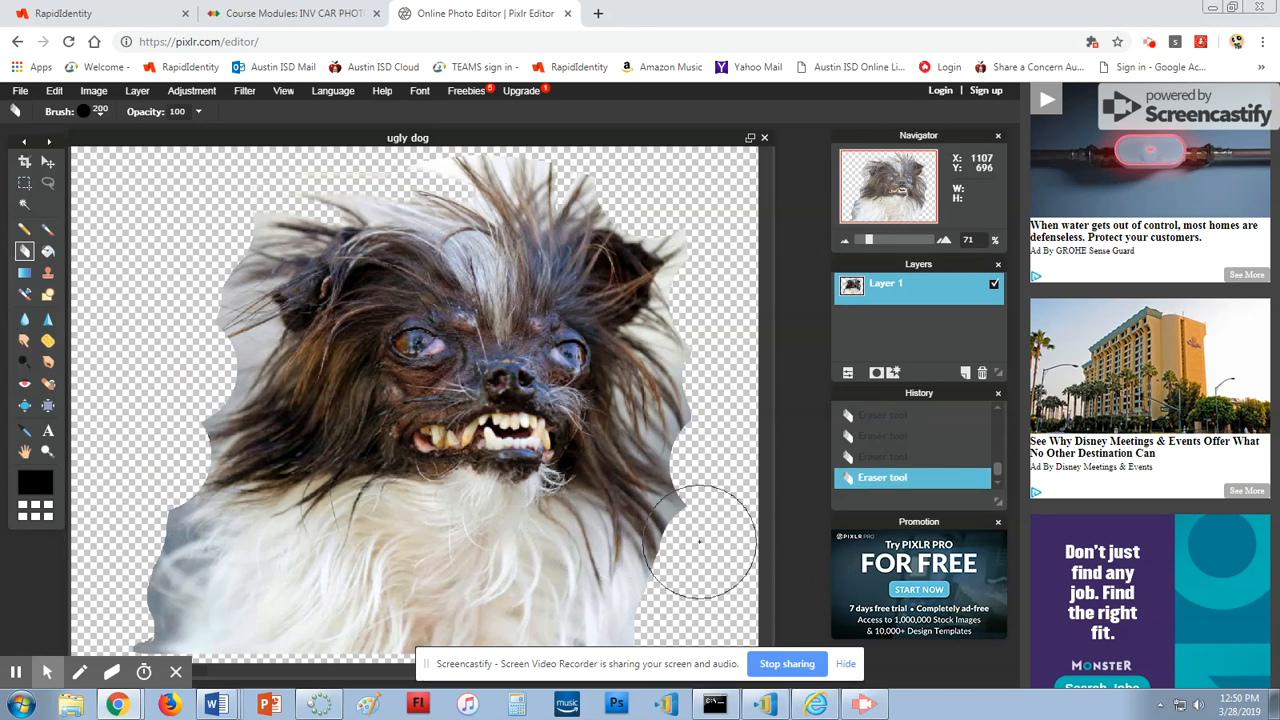